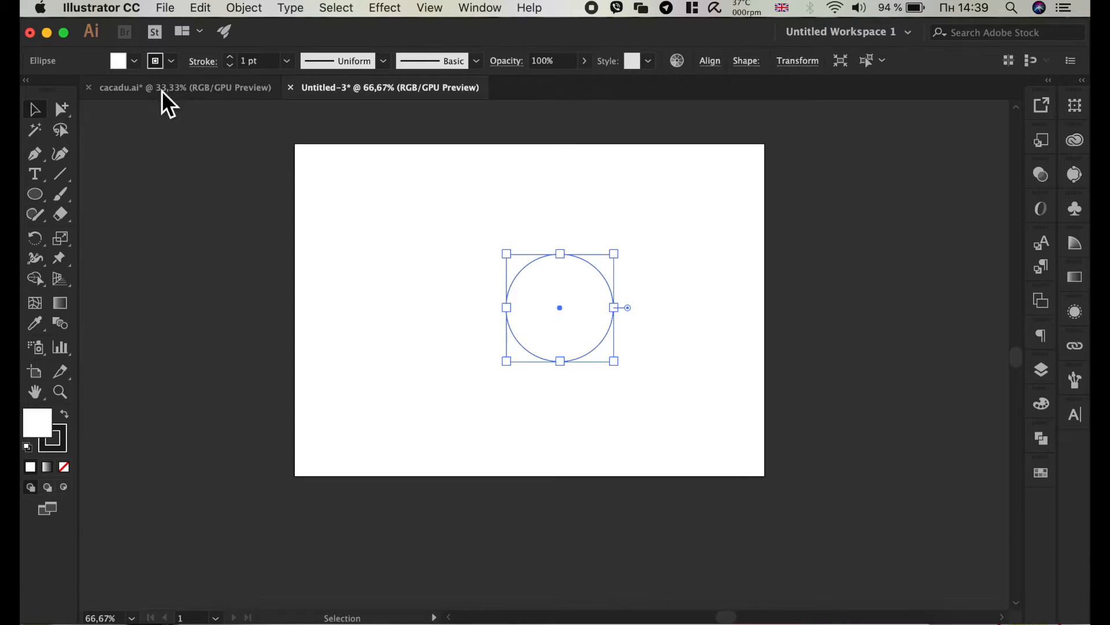
# Step: Fill the circle with dark blue, remove its stroke and move it slightly up and left on the artboard
pyautogui.click(140, 64)
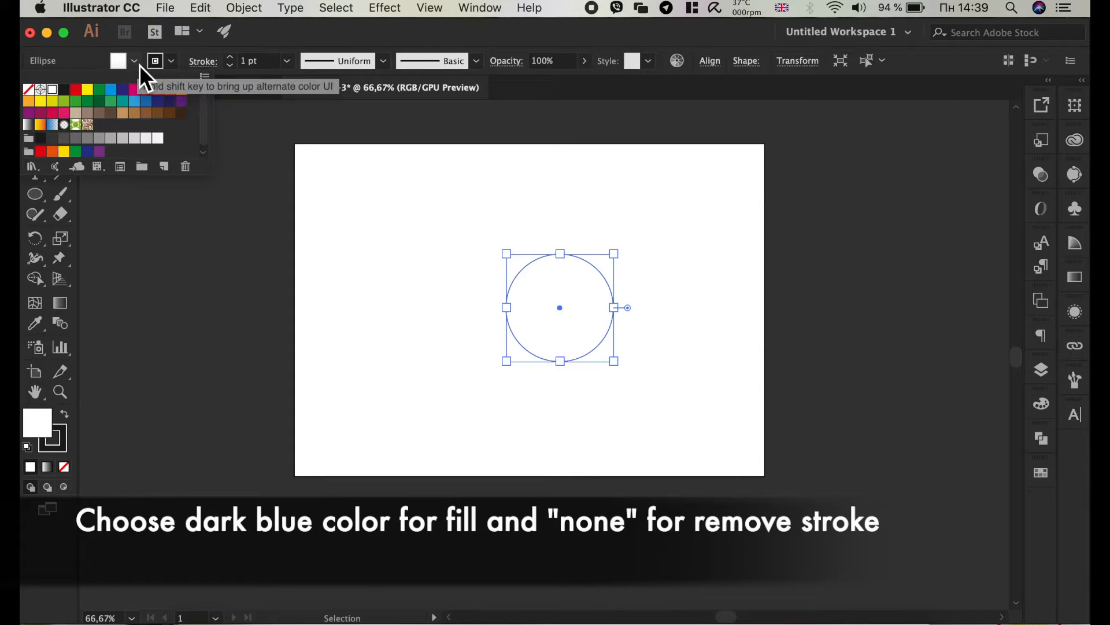
pyautogui.click(171, 103)
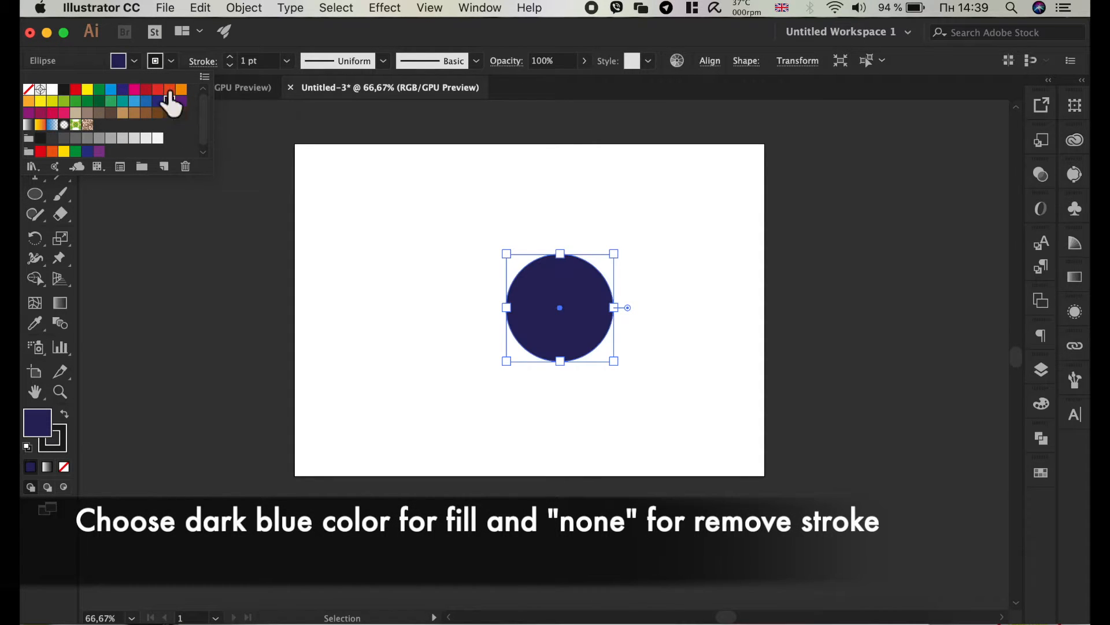
pyautogui.click(174, 62)
pyautogui.click(174, 62)
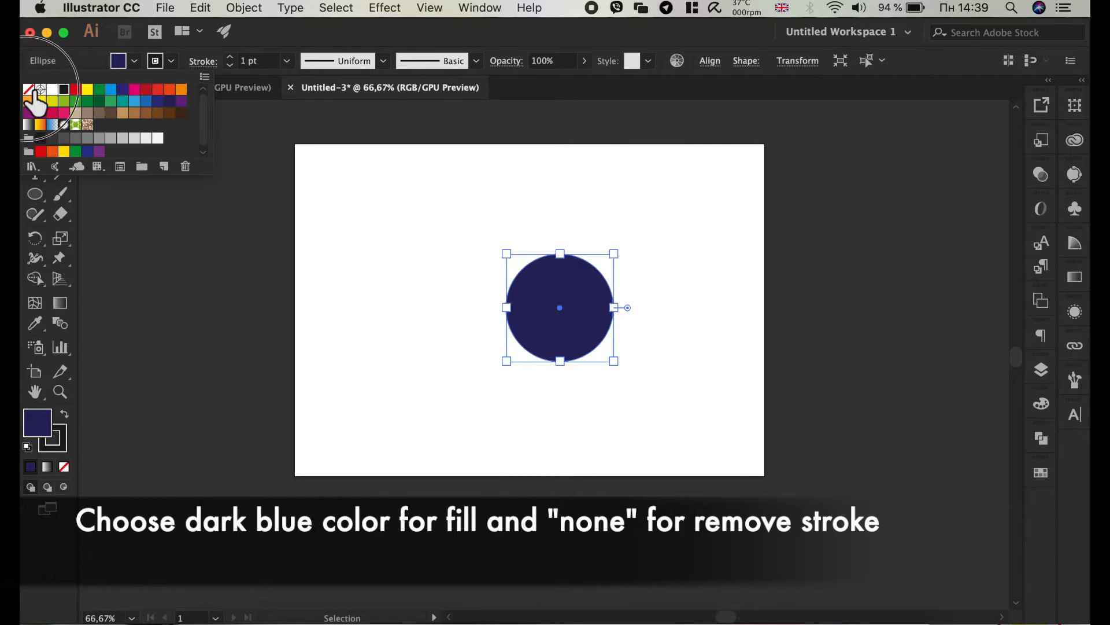
pyautogui.click(28, 90)
pyautogui.moveTo(569, 288); pyautogui.dragTo(516, 260)
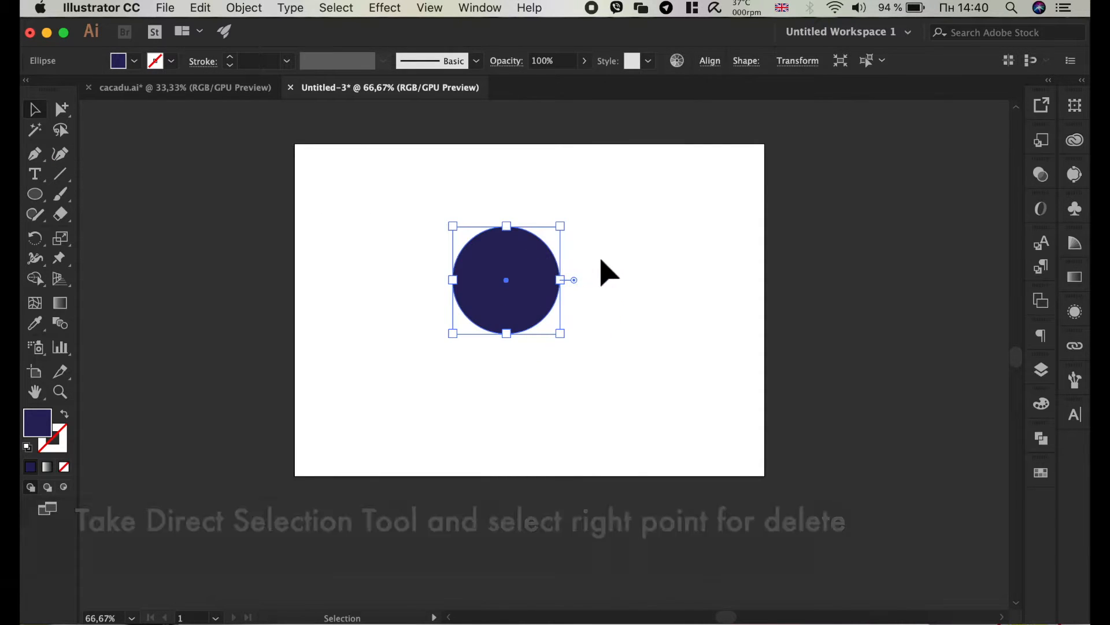
# Step: Delete the circle's right anchor point with the Direct Selection tool to leave a left-facing half circle
pyautogui.click(602, 261)
pyautogui.click(63, 106)
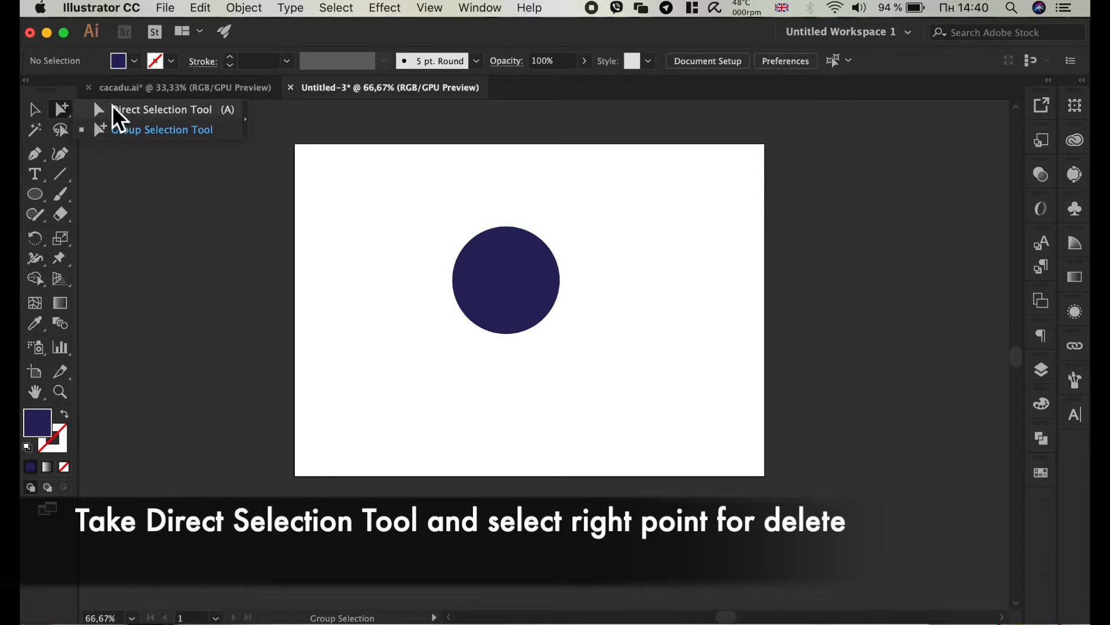
pyautogui.click(558, 280)
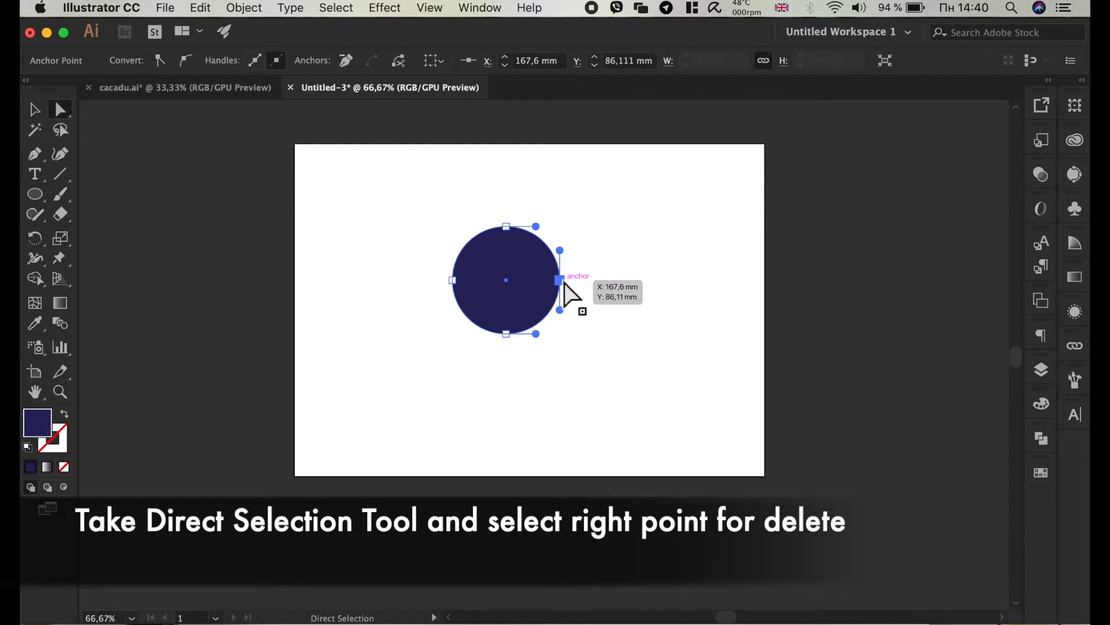
pyautogui.press('Delete')
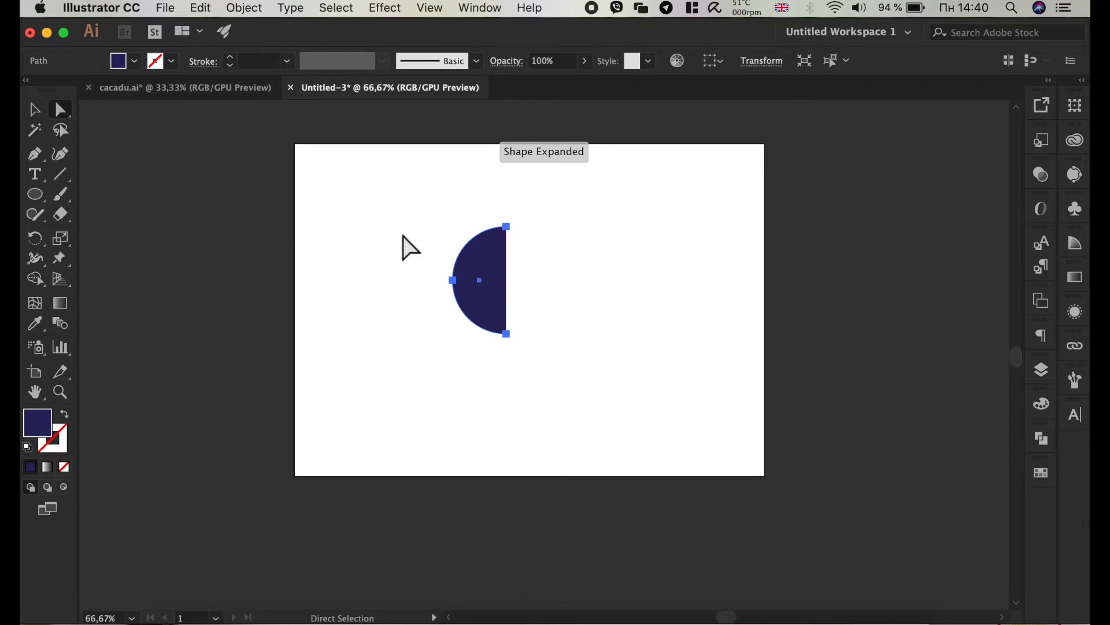
# Step: Copy the half circle in front, shrink it to about half size against the upper part of the straight edge, and fill it magenta
pyautogui.scroll(2, 449, 222)
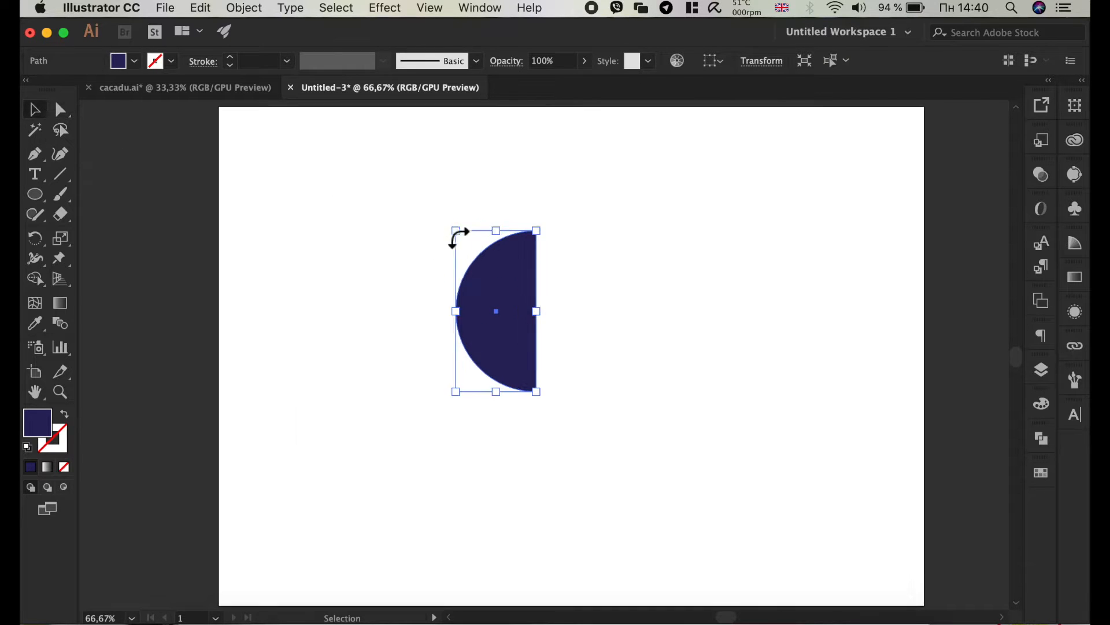
pyautogui.scroll(-2, 602, 289)
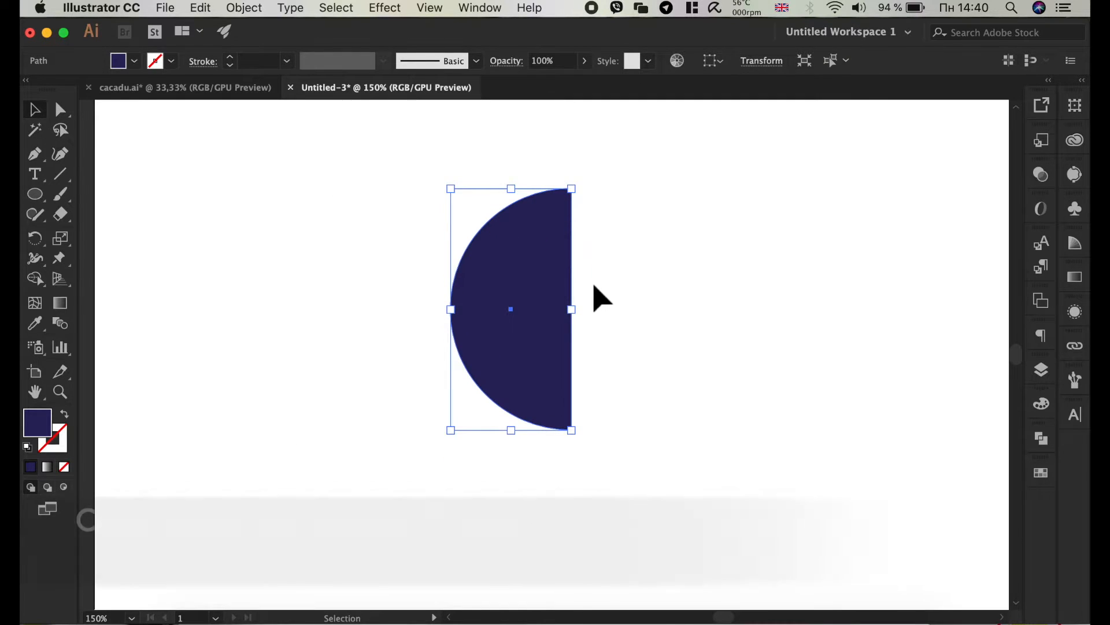
pyautogui.press('super+c')
pyautogui.press('super+f')
pyautogui.hotkey('shift', 'Down')
pyautogui.hotkey('shift', 'Down')
pyautogui.hotkey('shift', 'Down')
pyautogui.hotkey('shift', 'Down')
pyautogui.moveTo(451, 475); pyautogui.dragTo(515, 353)
pyautogui.moveTo(549, 310); pyautogui.dragTo(550, 281)
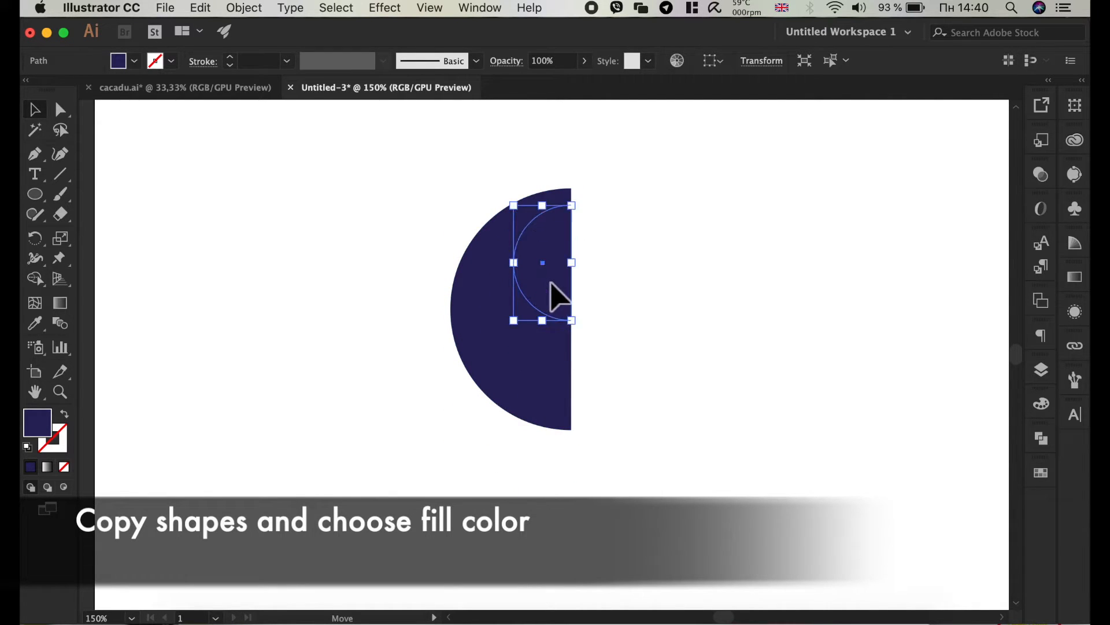
pyautogui.click(145, 65)
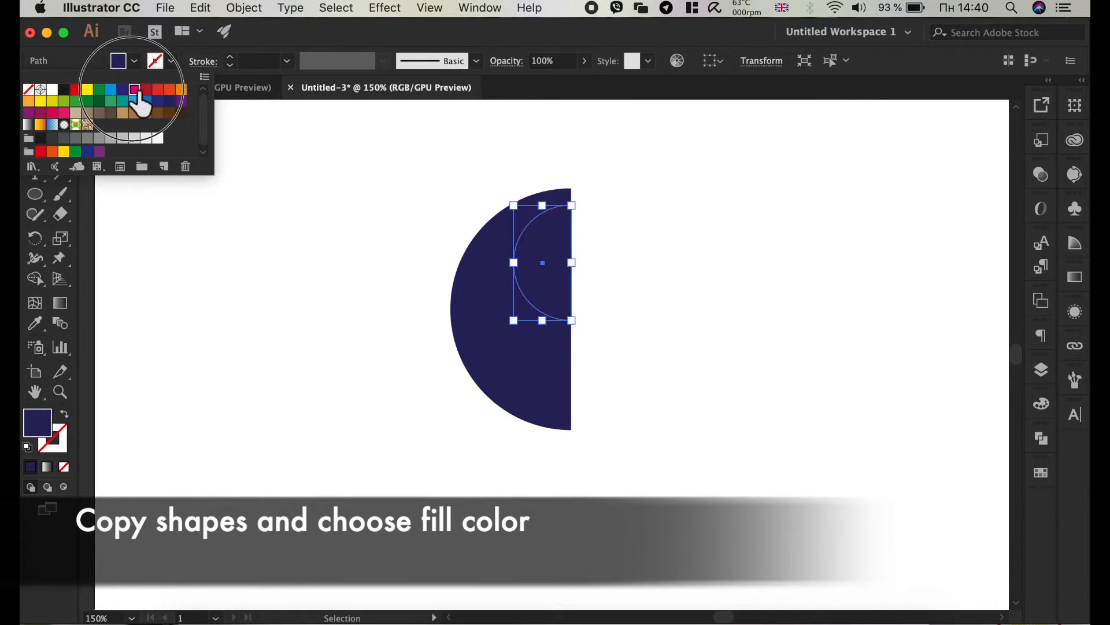
pyautogui.click(134, 90)
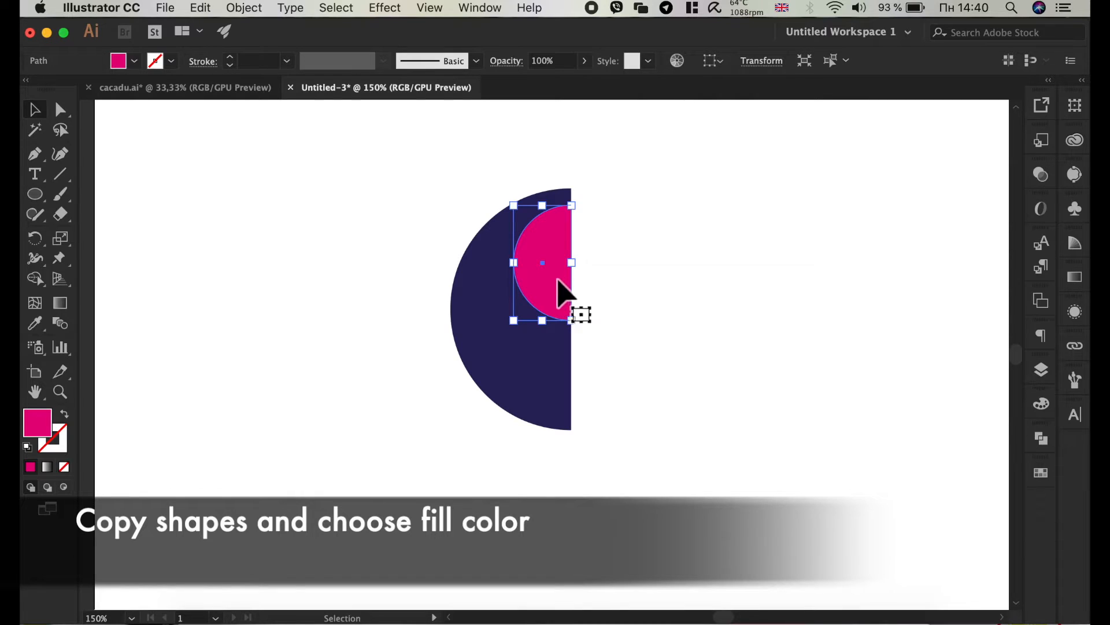
# Step: Duplicate the magenta half circle slightly smaller, align it to the magenta shape's upper right corner and fill it yellow
pyautogui.press('super+c')
pyautogui.press('super+v')
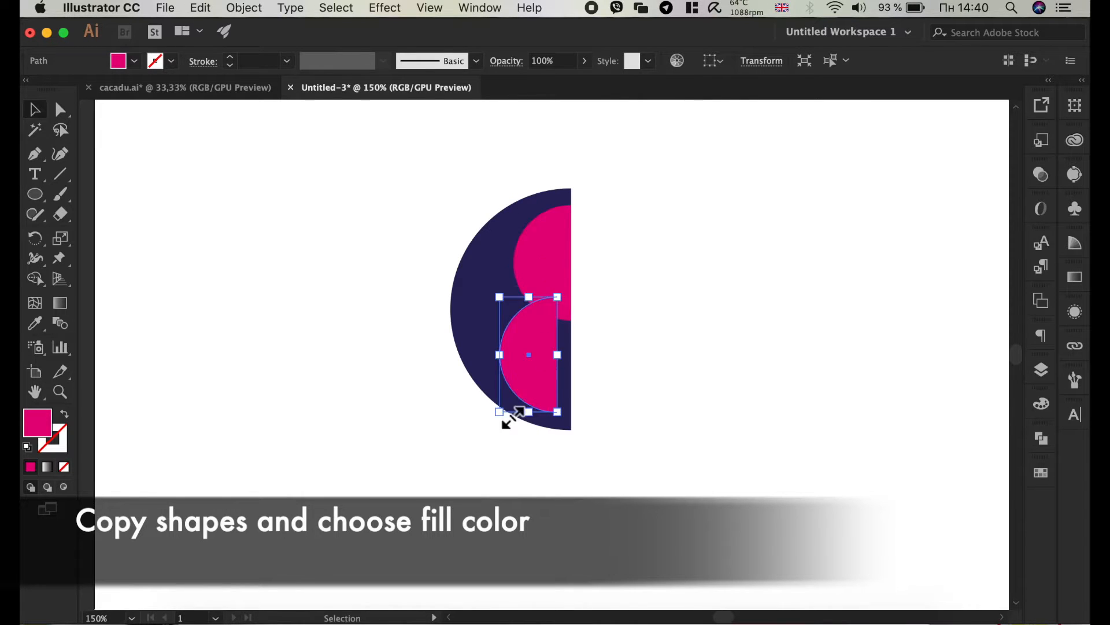
pyautogui.moveTo(502, 413); pyautogui.dragTo(555, 255)
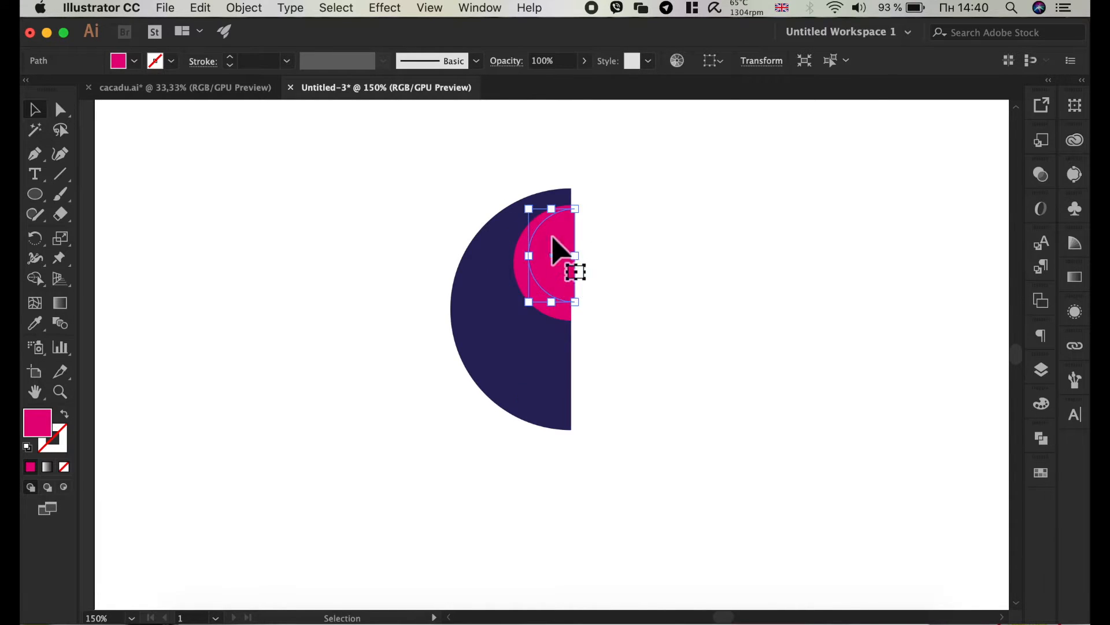
pyautogui.scroll(5, 558, 231)
pyautogui.moveTo(563, 196); pyautogui.dragTo(553, 188)
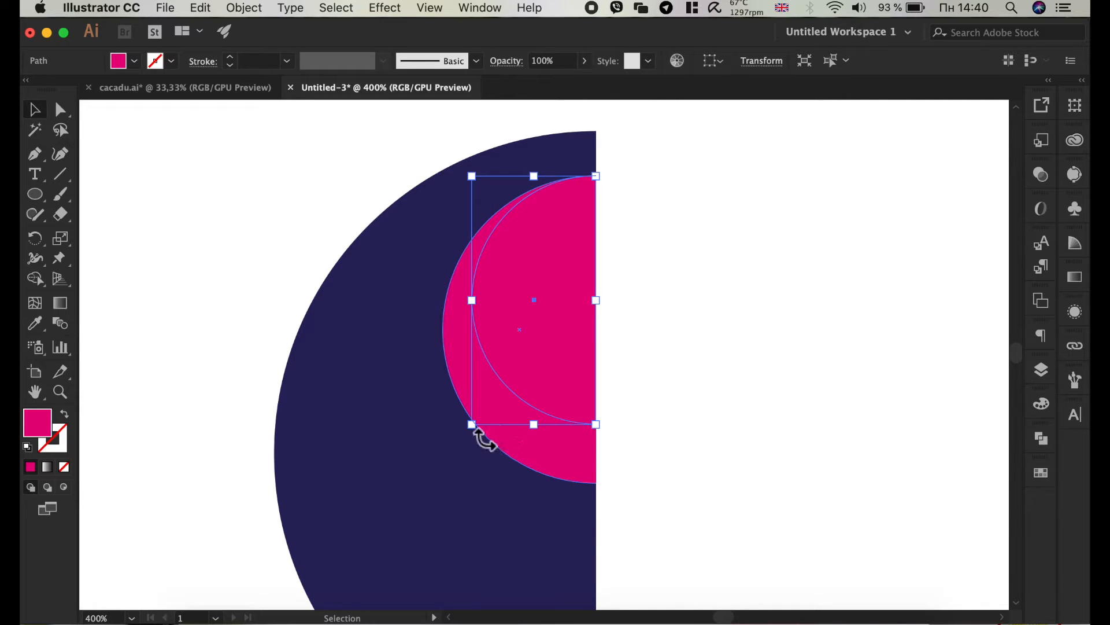
pyautogui.click(137, 59)
pyautogui.click(88, 90)
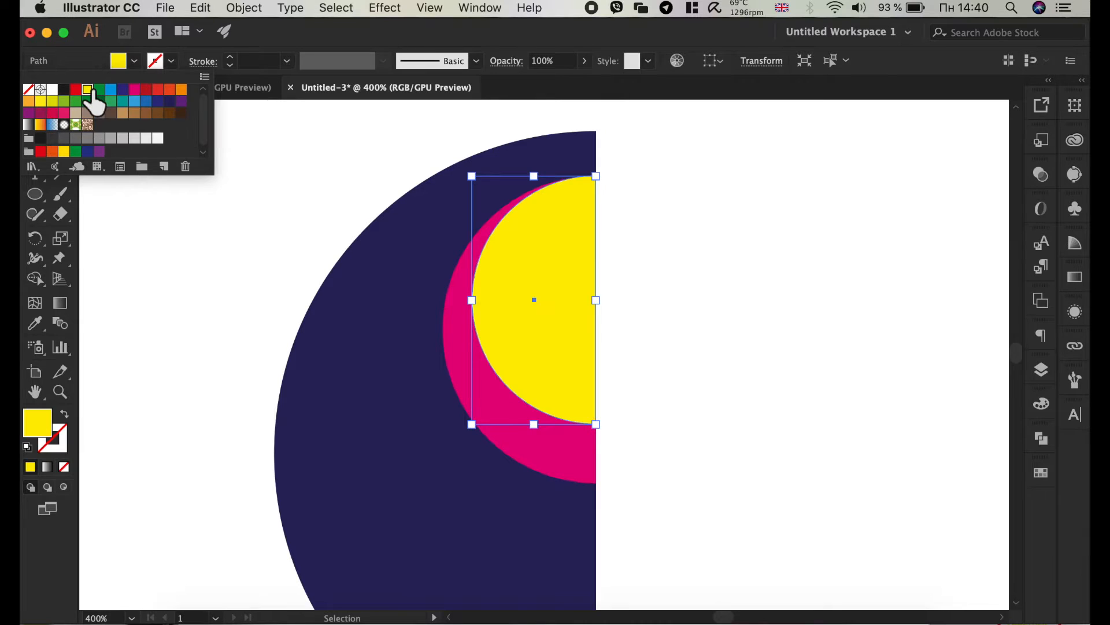
pyautogui.click(220, 278)
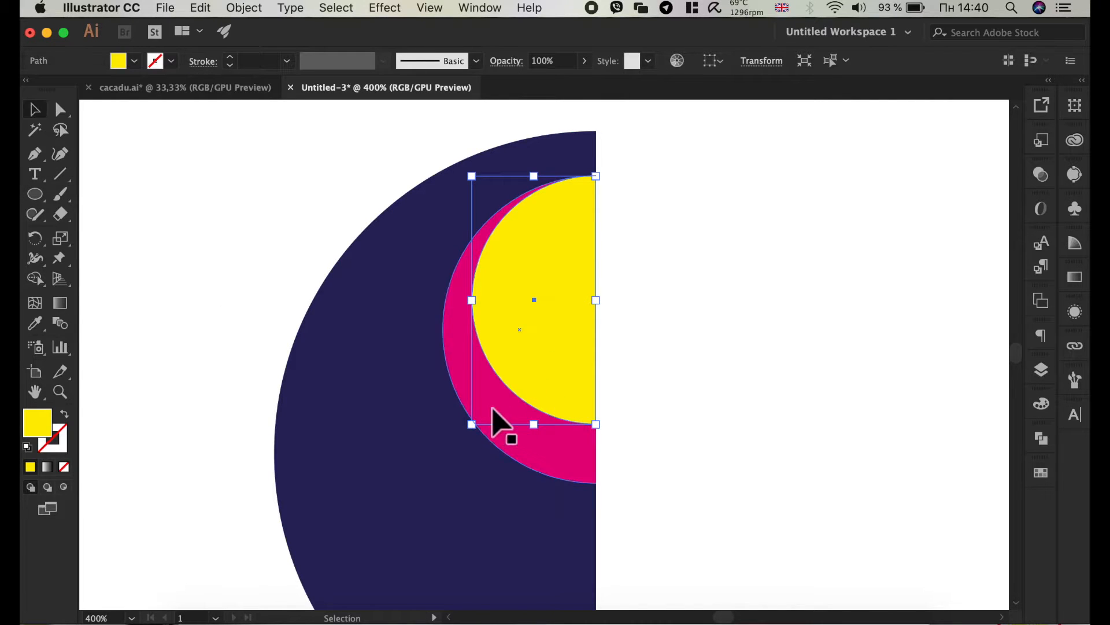
# Step: Duplicate the yellow half circle at about two-thirds size, align it to the same upper right corner and fill it orange
pyautogui.press('a')
pyautogui.press('v')
pyautogui.keyDown('alt'); pyautogui.moveTo(572, 349); pyautogui.dragTo(528, 390); pyautogui.keyUp('alt')
pyautogui.moveTo(446, 476); pyautogui.dragTo(499, 421)
pyautogui.moveTo(540, 310); pyautogui.dragTo(564, 257)
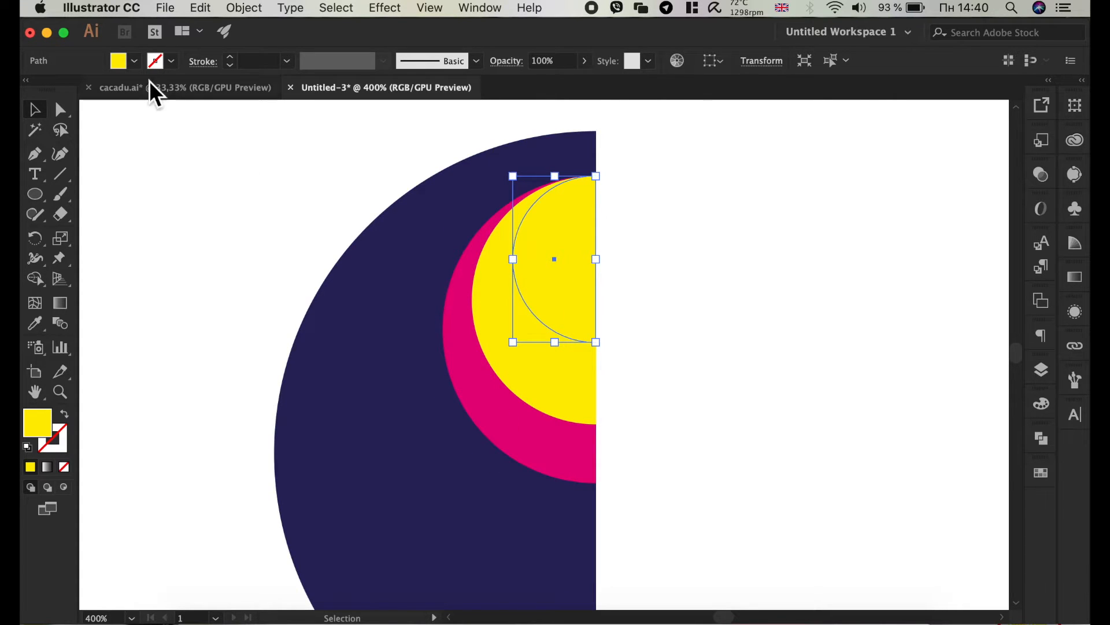
pyautogui.click(140, 60)
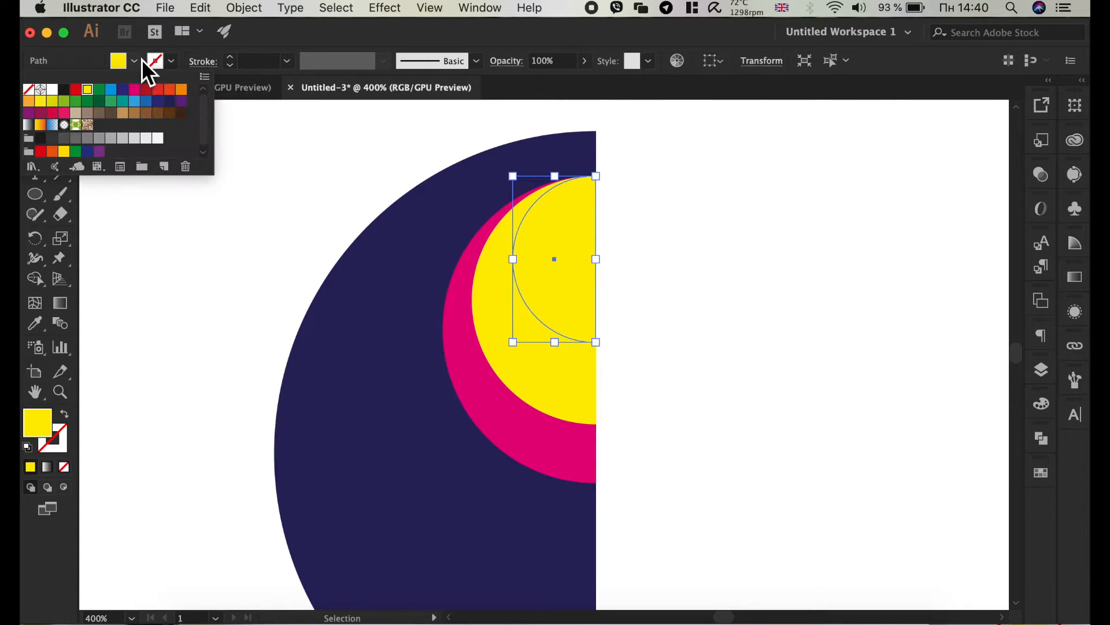
pyautogui.click(182, 90)
pyautogui.click(263, 307)
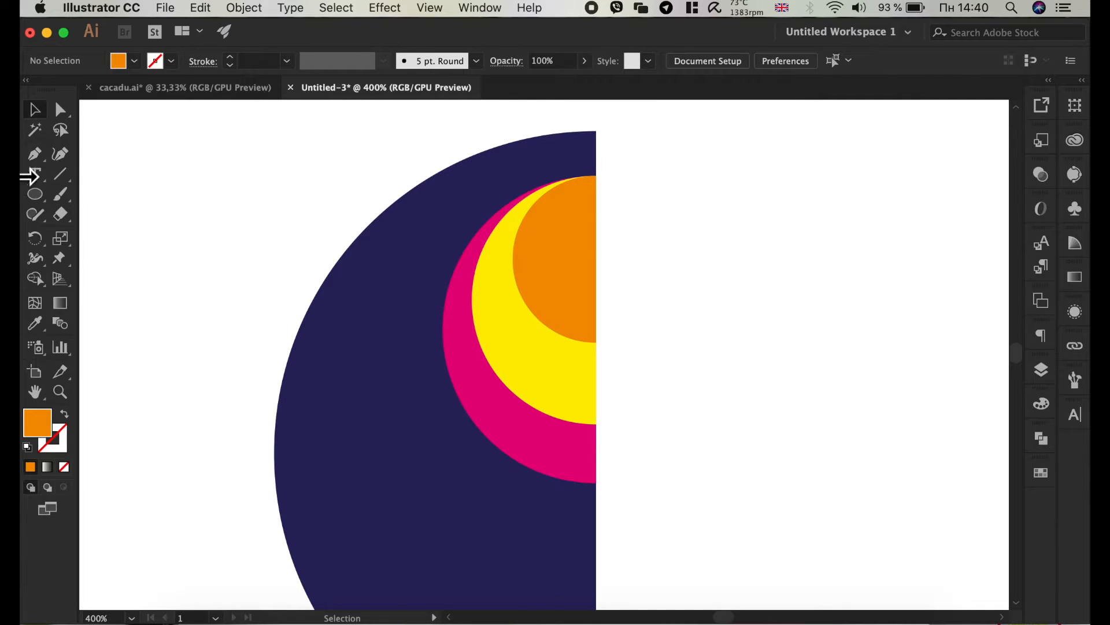
# Step: Draw a small eye circle inside the orange half circle with a light blue fill and a 2 pt teal stroke
pyautogui.moveTo(569, 239)
pyautogui.mouseDown()
pyautogui.moveTo(586, 257)
pyautogui.moveTo(578, 249)
pyautogui.mouseUp()
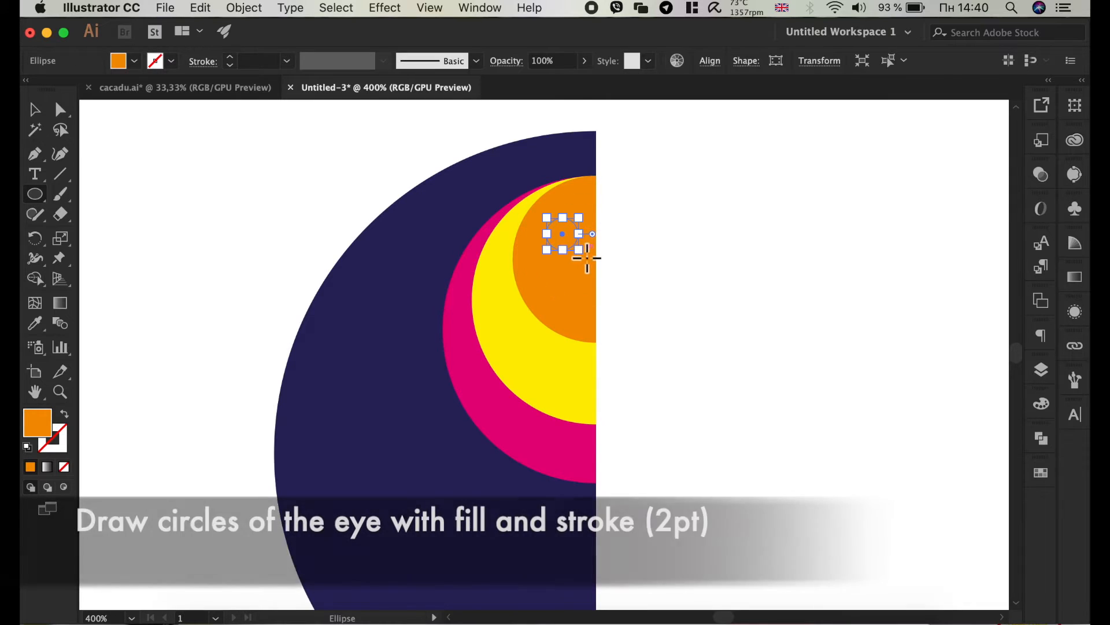
pyautogui.click(141, 60)
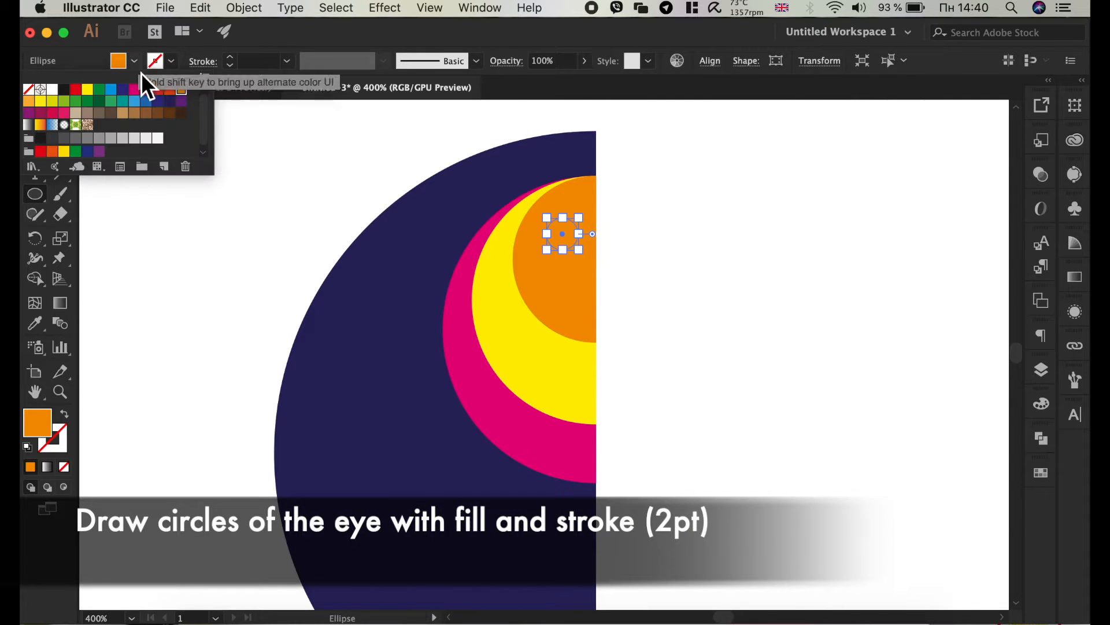
pyautogui.click(135, 101)
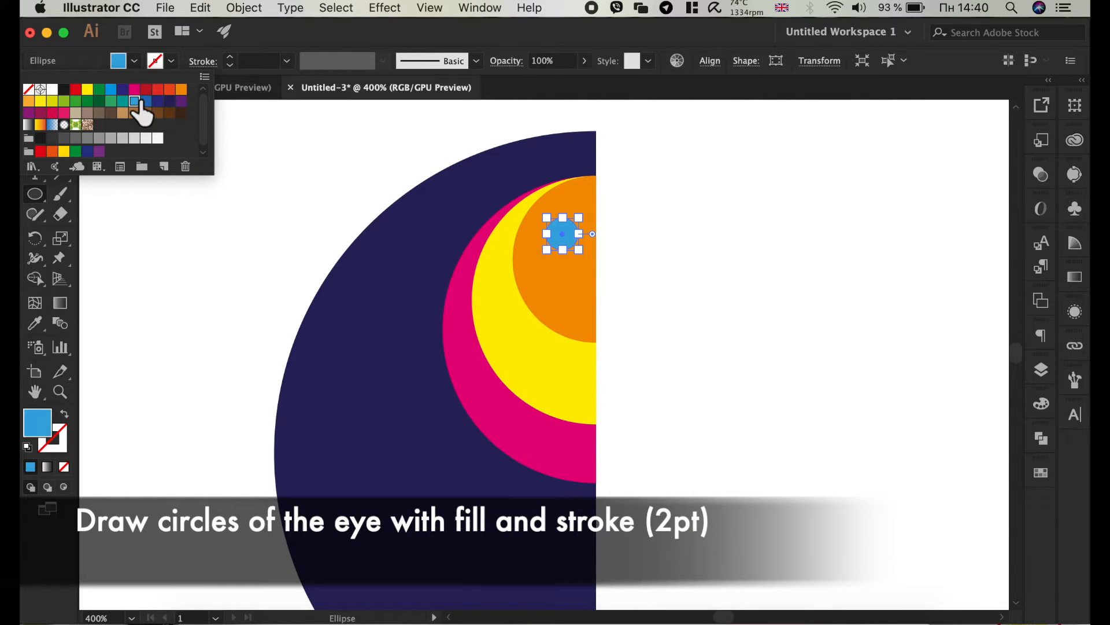
pyautogui.click(173, 62)
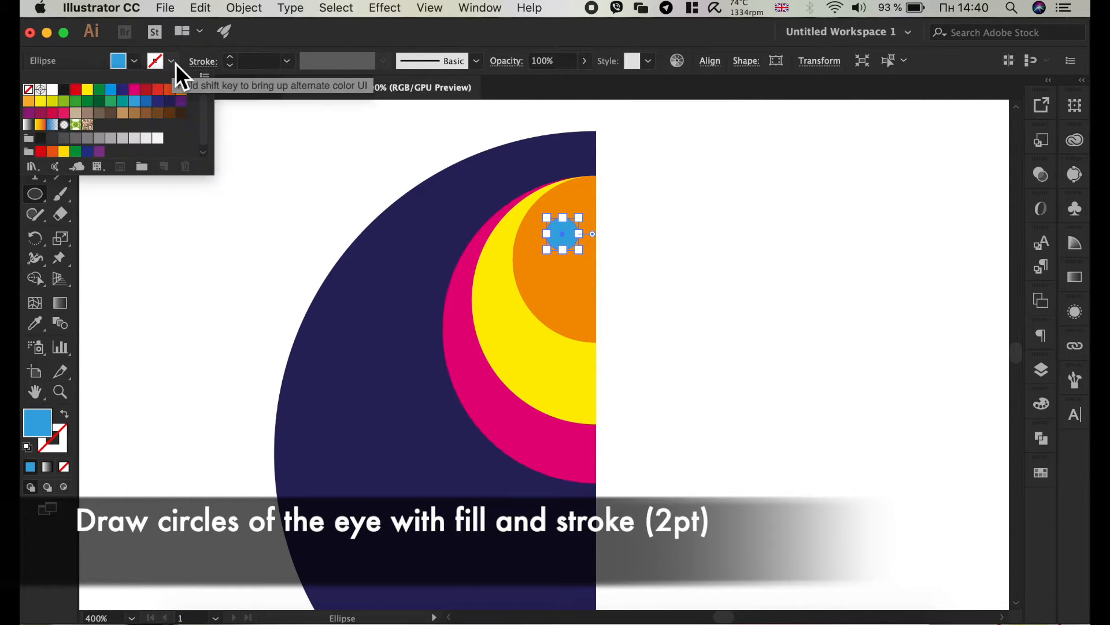
pyautogui.click(124, 102)
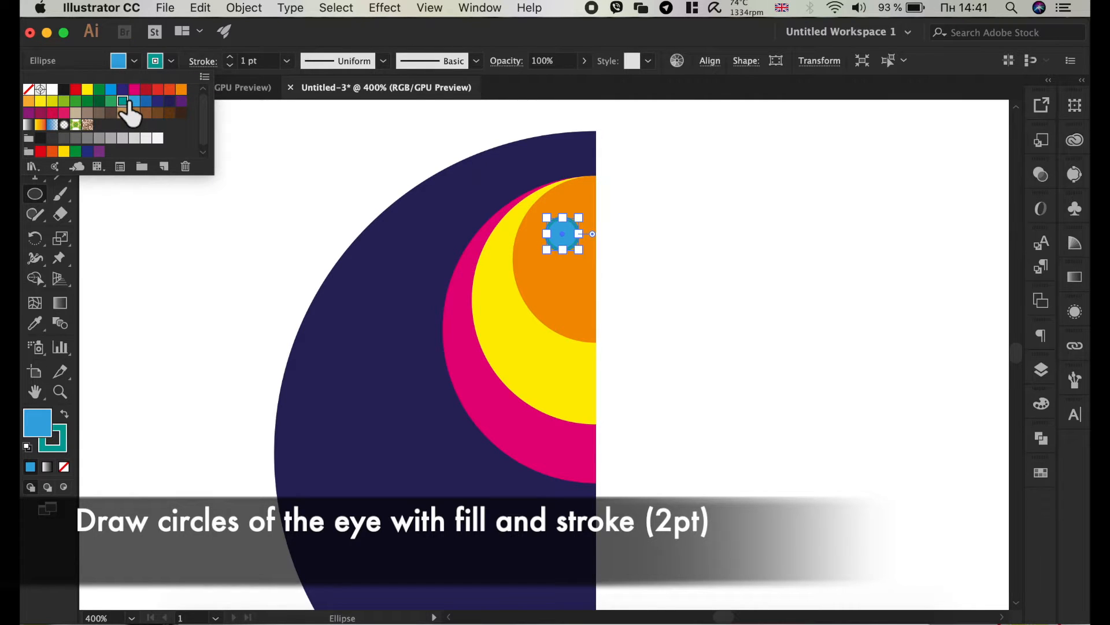
pyautogui.click(287, 62)
pyautogui.click(286, 61)
pyautogui.click(306, 152)
pyautogui.press('super+shift+a')
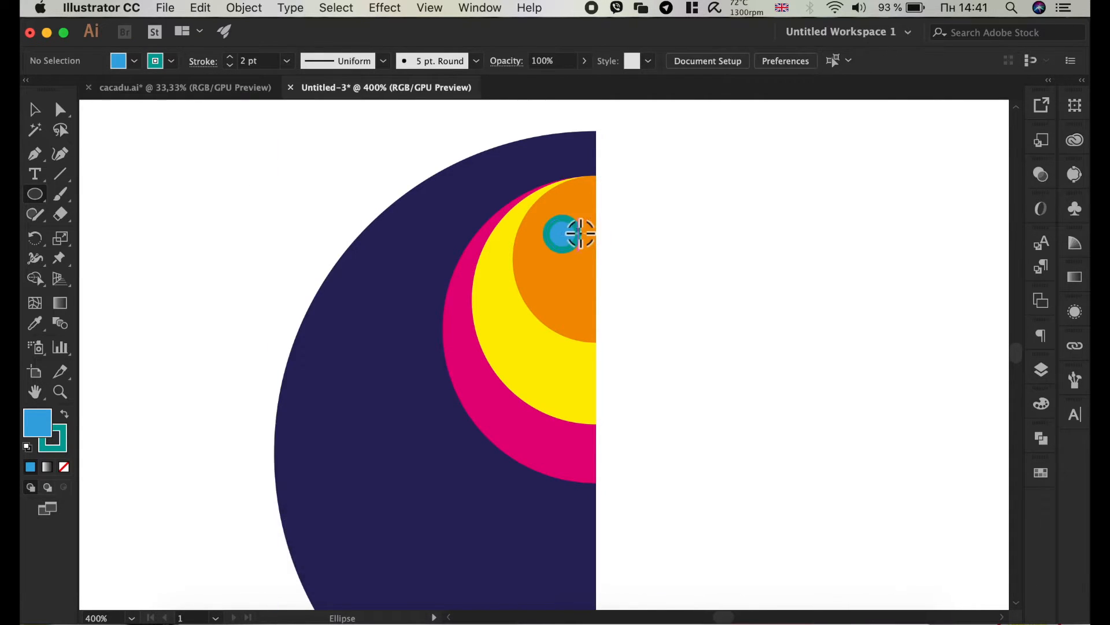
# Step: Draw a tiny pupil circle at the centre of the eye with a black fill and no stroke
pyautogui.scroll(2, 580, 235)
pyautogui.moveTo(564, 252); pyautogui.dragTo(589, 265)
pyautogui.click(138, 61)
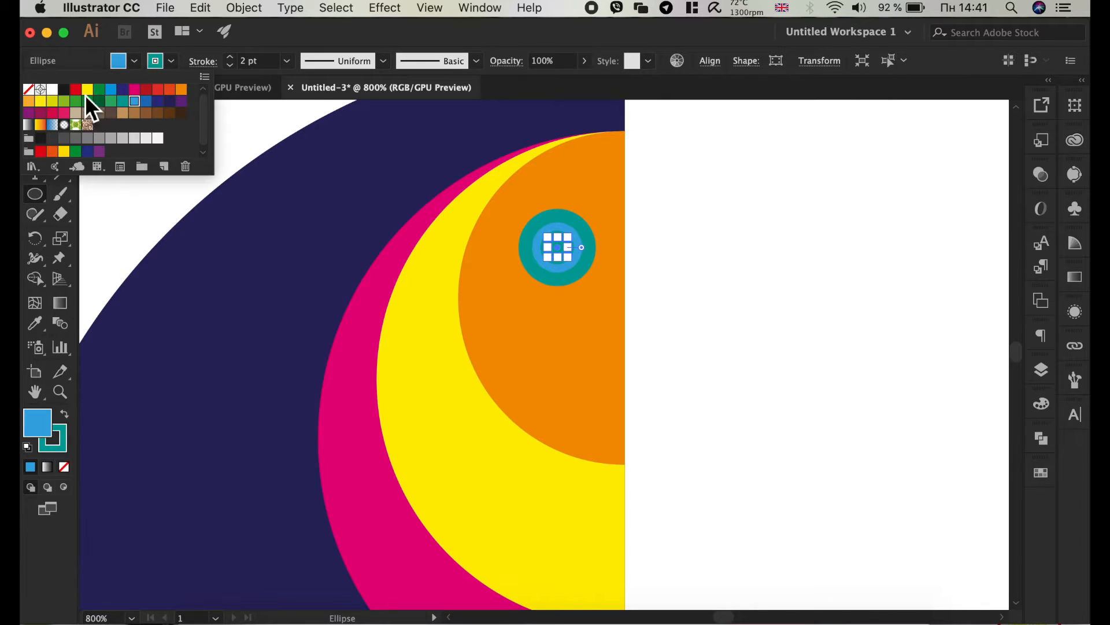
pyautogui.click(64, 89)
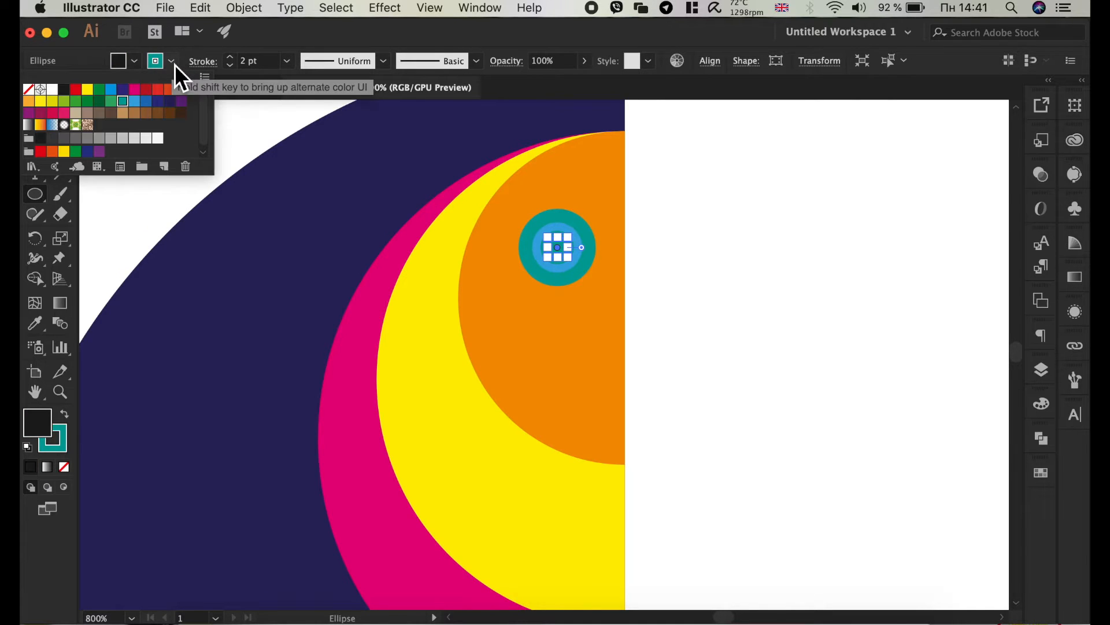
pyautogui.click(28, 89)
pyautogui.click(730, 229)
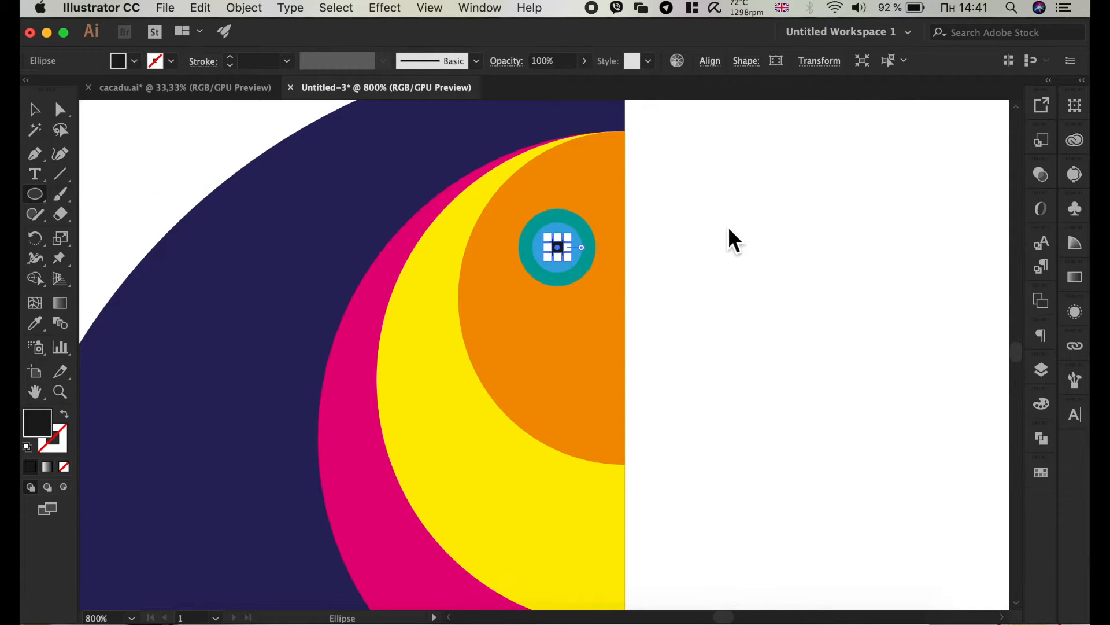
pyautogui.click(34, 110)
pyautogui.scroll(-3, 430, 187)
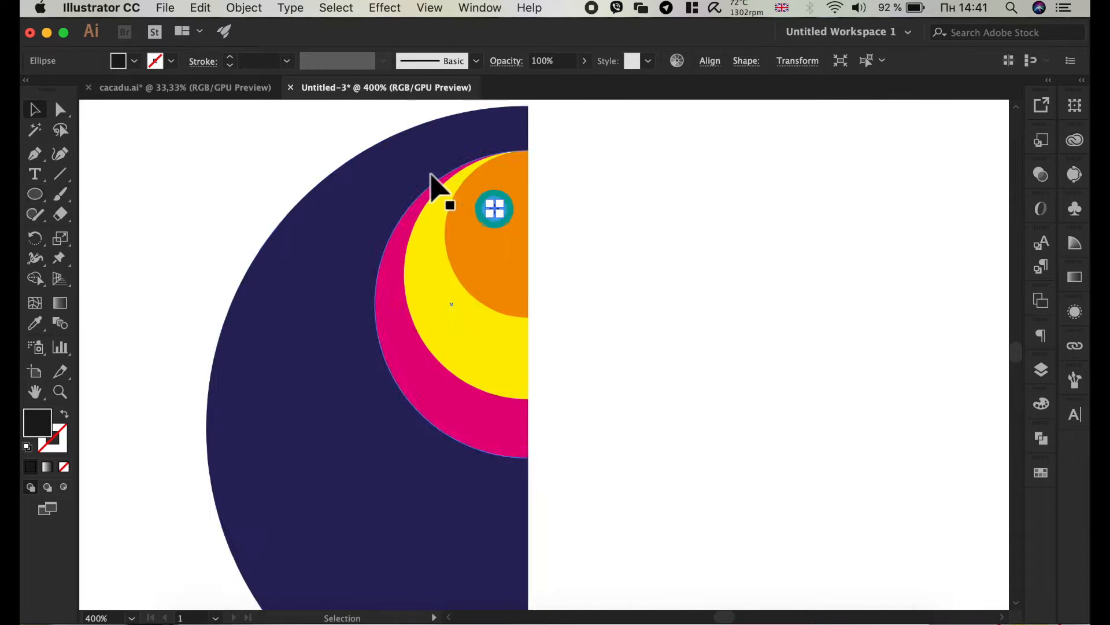
pyautogui.click(579, 194)
# Step: Draw a black rectangular beak extending right from the top of the head's straight edge and fully round its upper right corner
pyautogui.scroll(-2, 578, 194)
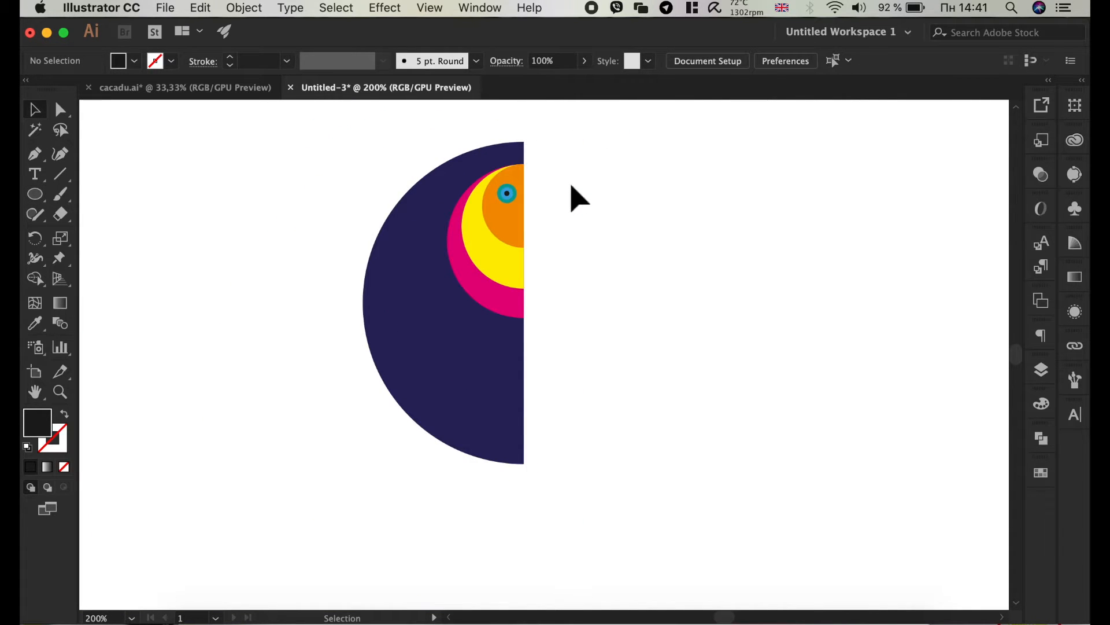
pyautogui.scroll(-1, 550, 216)
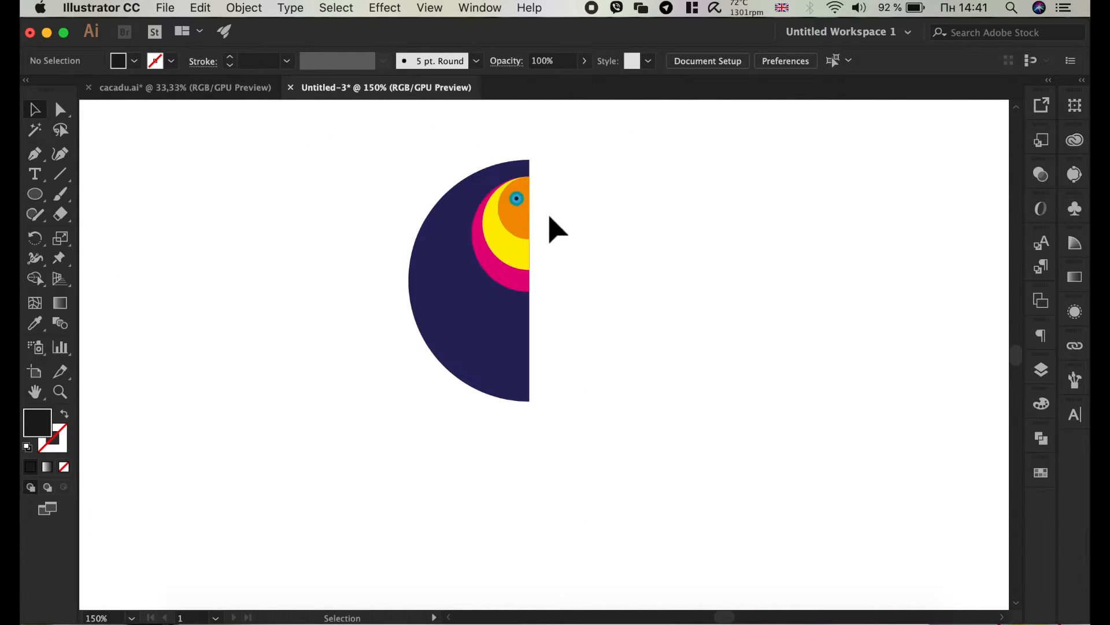
pyautogui.moveTo(35, 202); pyautogui.dragTo(94, 195)
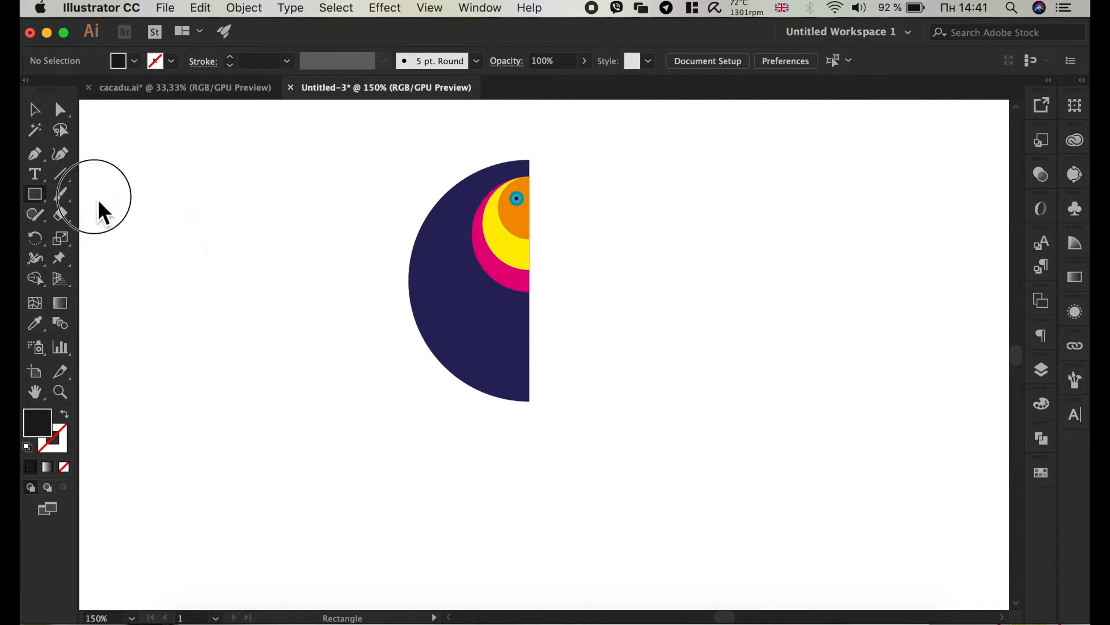
pyautogui.moveTo(538, 170); pyautogui.dragTo(747, 258)
pyautogui.click(60, 109)
pyautogui.click(740, 159)
pyautogui.moveTo(728, 173); pyautogui.dragTo(629, 219)
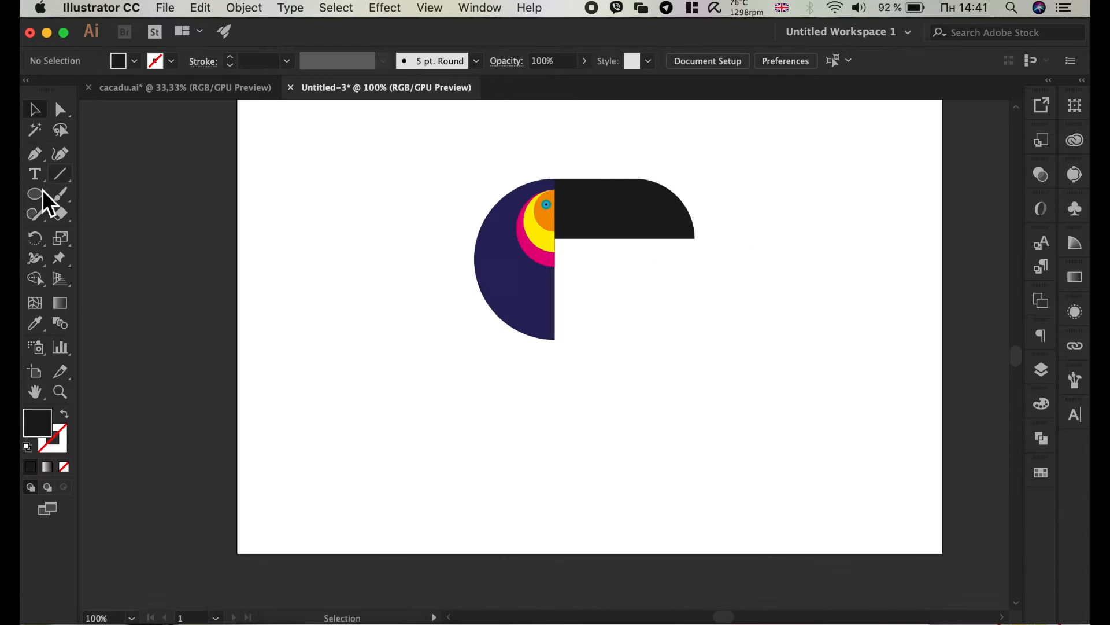
# Step: Draw a black circle above the beak and duplicate it into an overlapping row of five circles curving down toward the right
pyautogui.click(37, 195)
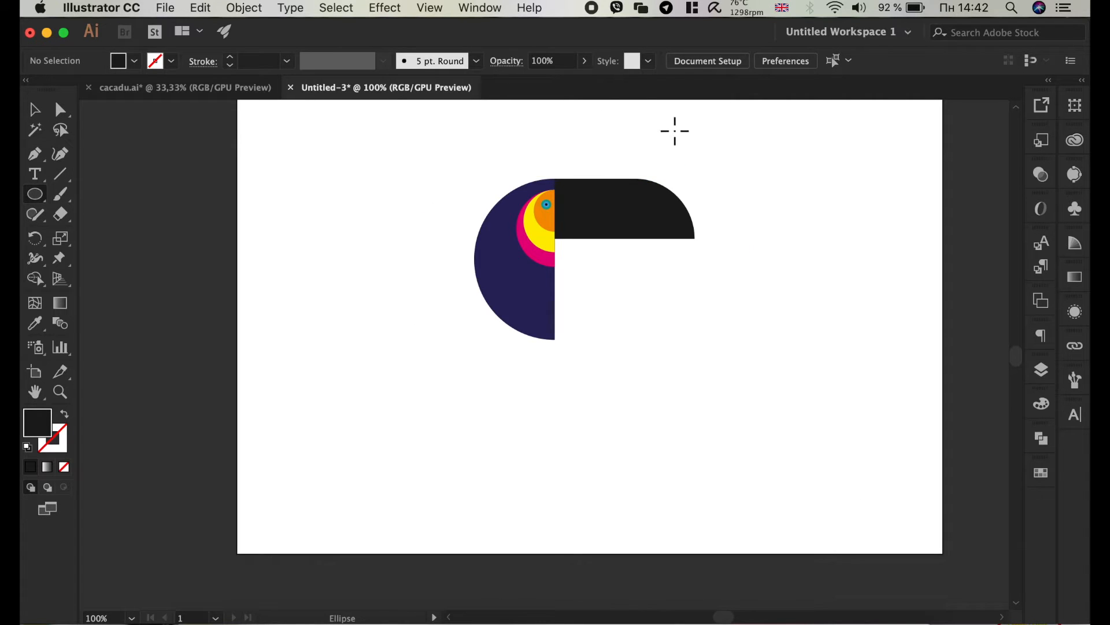
pyautogui.scroll(2, 671, 128)
pyautogui.moveTo(557, 145); pyautogui.dragTo(656, 187)
pyautogui.click(34, 109)
pyautogui.moveTo(584, 173); pyautogui.dragTo(793, 208)
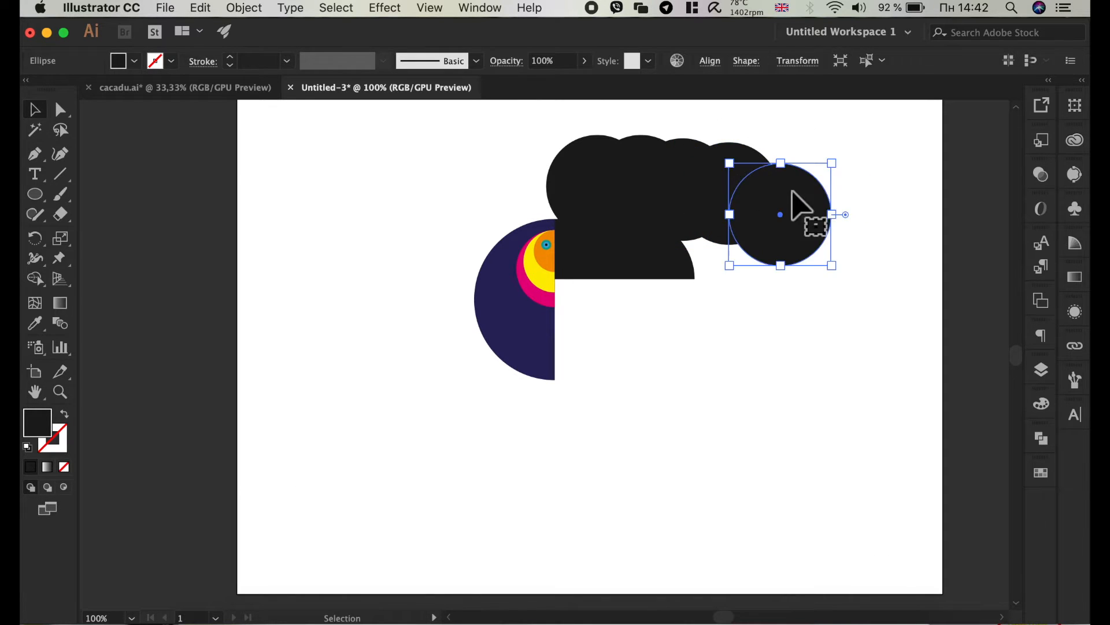
# Step: Fill the first circle of the row with dark blue and the second with magenta
pyautogui.click(564, 168)
pyautogui.click(136, 67)
pyautogui.click(136, 67)
pyautogui.click(136, 67)
pyautogui.click(158, 102)
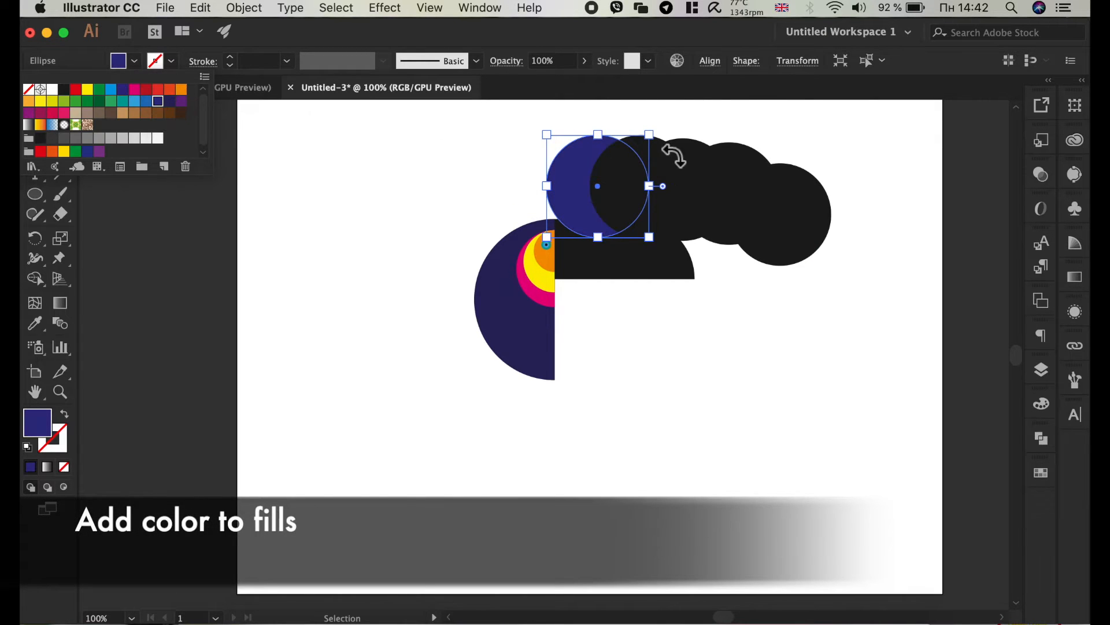
pyautogui.click(615, 203)
pyautogui.click(134, 61)
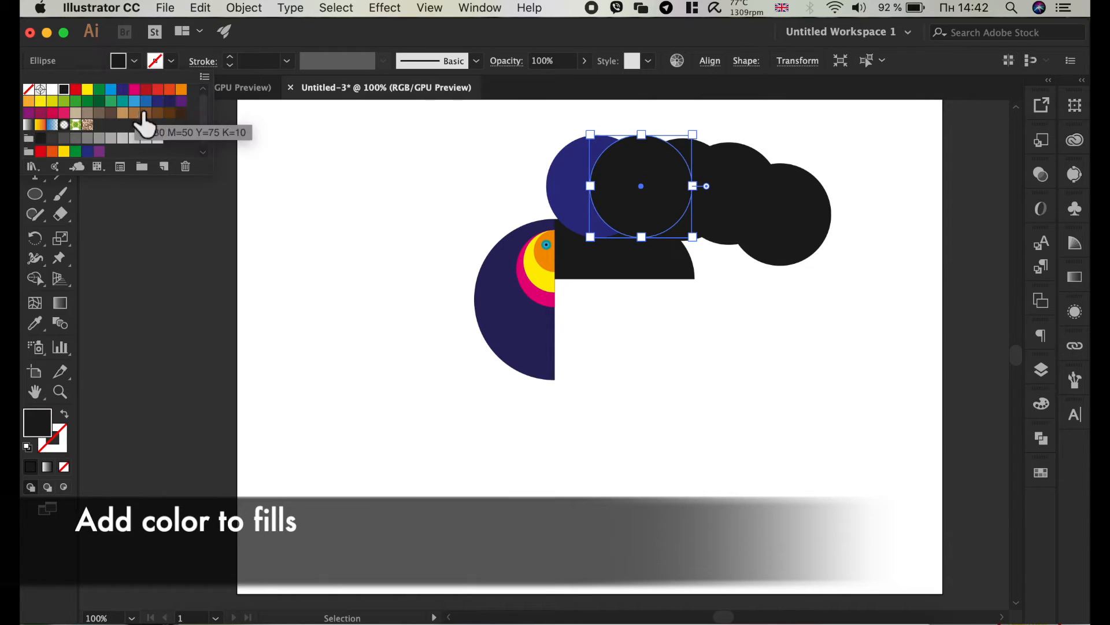
pyautogui.moveTo(134, 90); pyautogui.dragTo(665, 203)
# Step: Fill the third circle of the row with orange
pyautogui.click(665, 202)
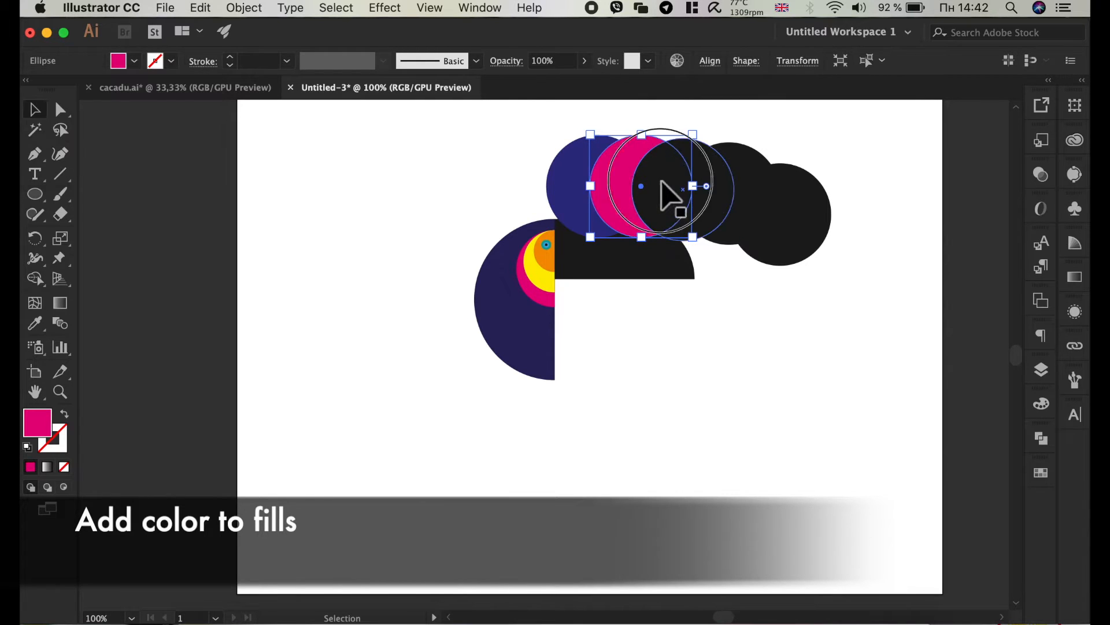
pyautogui.click(134, 61)
pyautogui.click(169, 89)
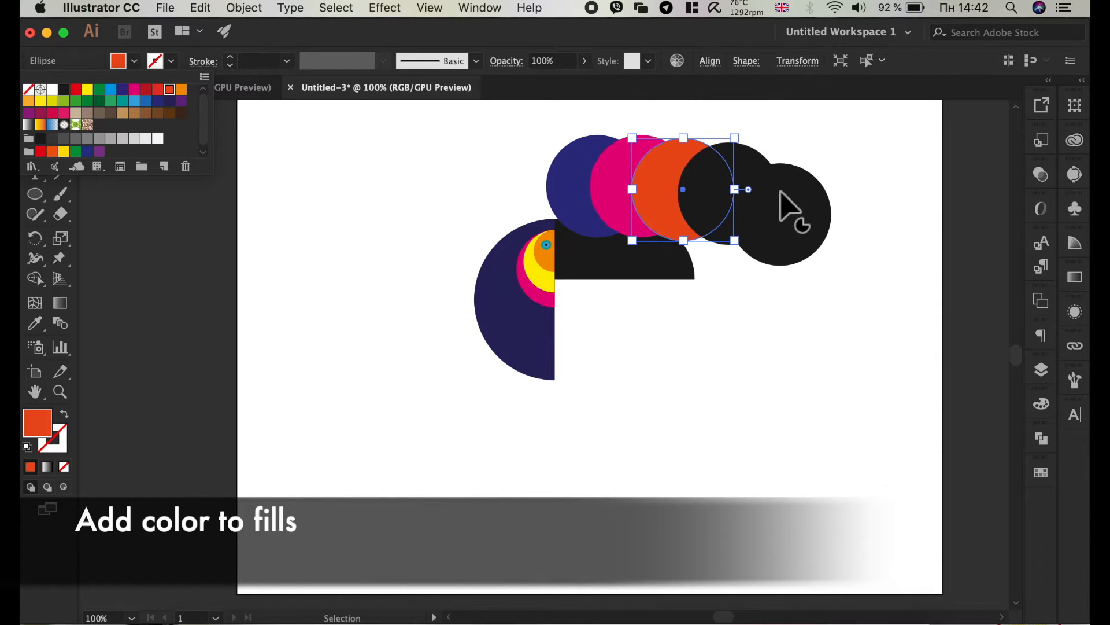
pyautogui.click(181, 89)
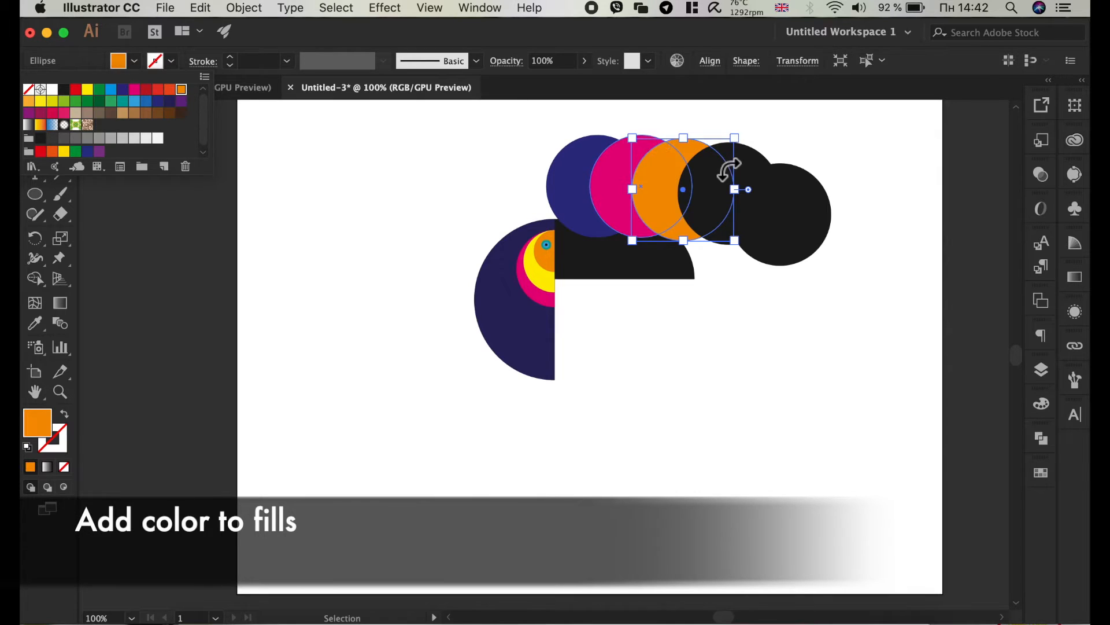
# Step: Fill the last circle of the row with teal and the fourth one with yellow
pyautogui.click(762, 175)
pyautogui.click(756, 179)
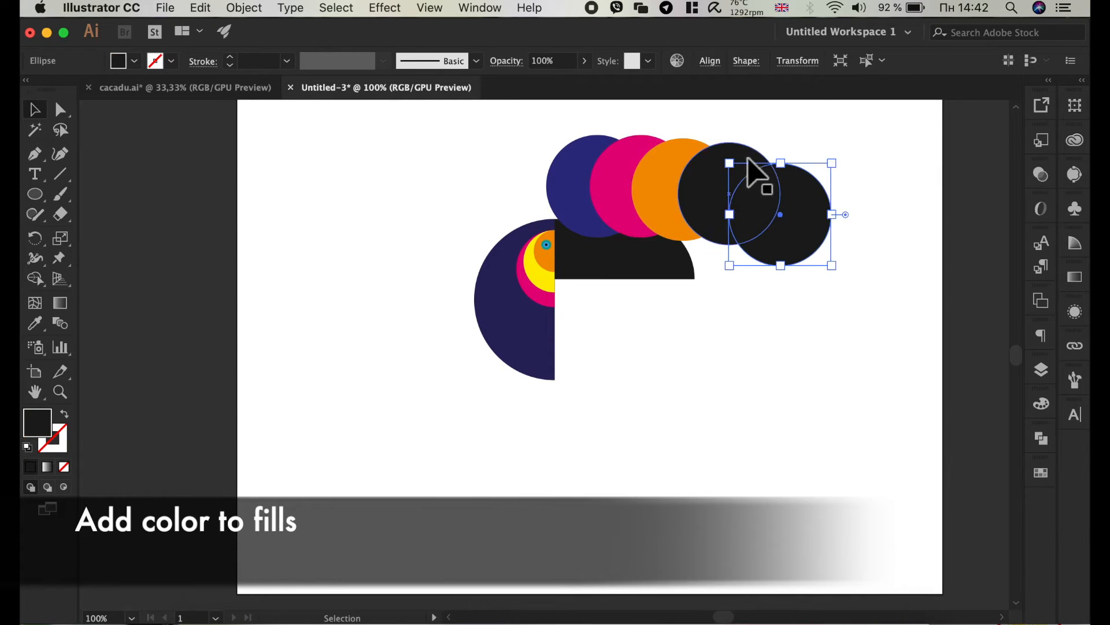
pyautogui.click(133, 60)
pyautogui.click(124, 103)
pyautogui.click(749, 191)
pyautogui.click(716, 191)
pyautogui.click(134, 61)
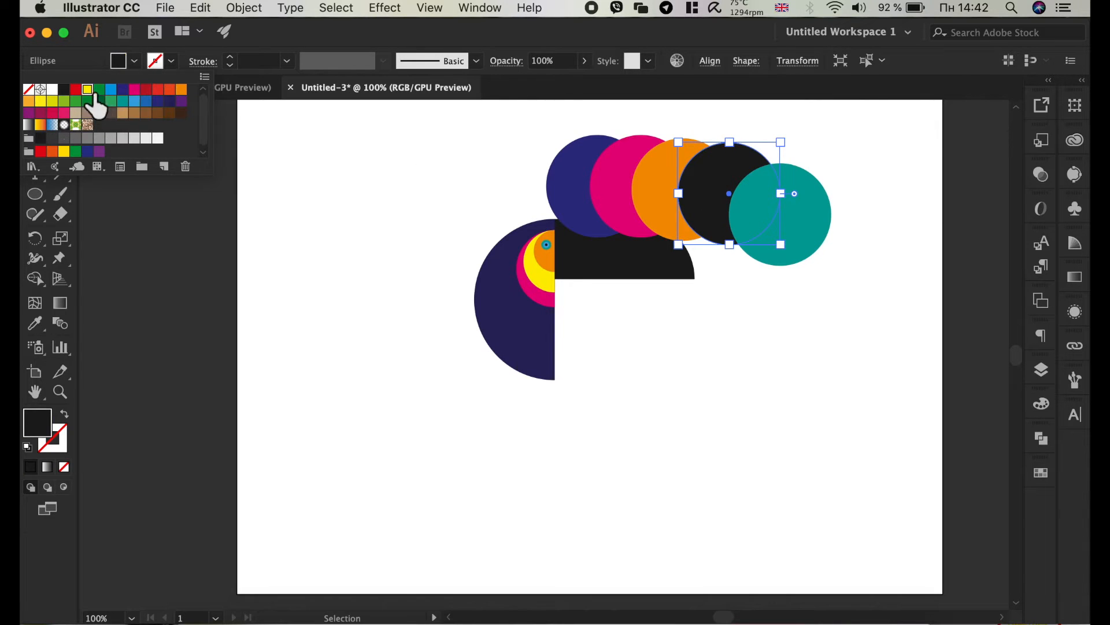
pyautogui.click(64, 89)
pyautogui.click(890, 246)
# Step: Scale the five coloured circles down together to about three-quarters size above the beak
pyautogui.scroll(3, 758, 184)
pyautogui.moveTo(486, 165); pyautogui.dragTo(789, 249)
pyautogui.moveTo(842, 338); pyautogui.dragTo(766, 326)
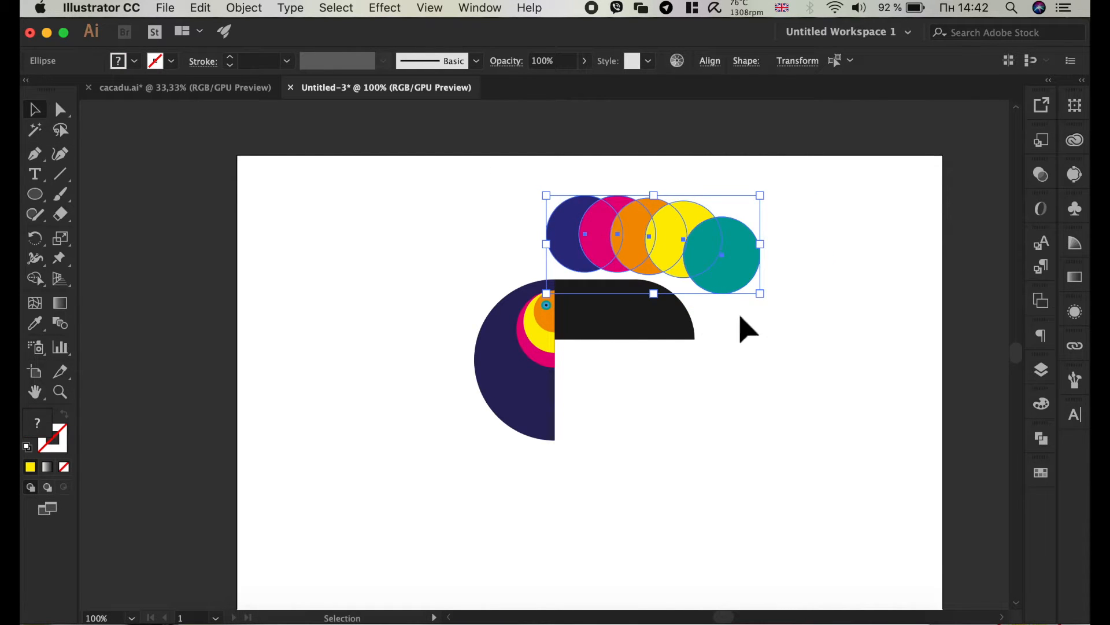
# Step: Duplicate the black beak shape and place the copy on top of the row of coloured circles
pyautogui.click(640, 315)
pyautogui.press('super+c')
pyautogui.press('super+v')
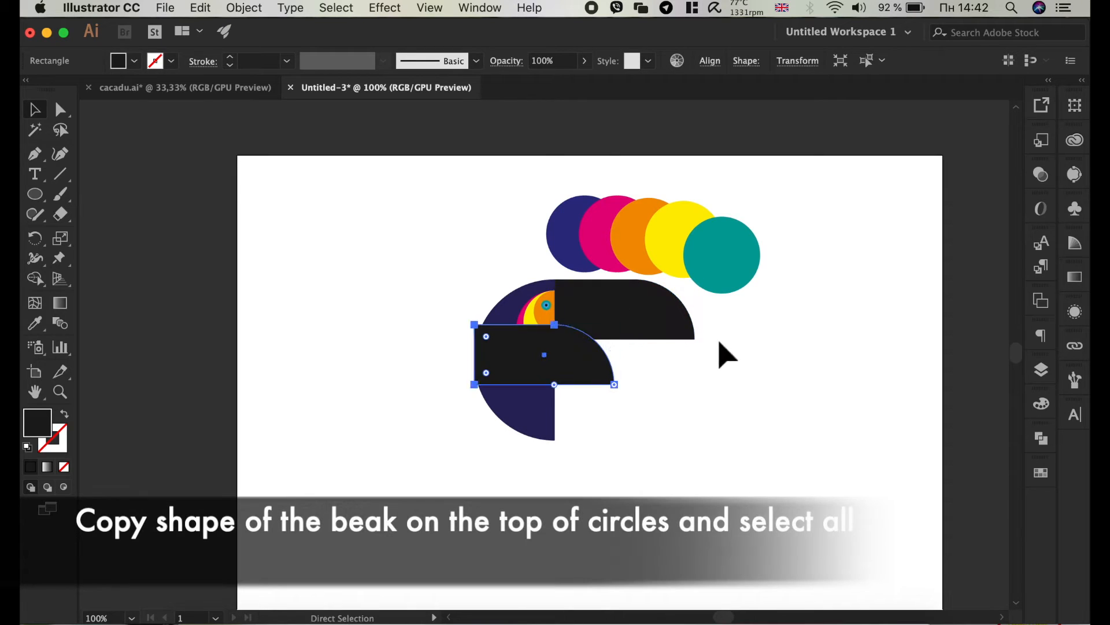
pyautogui.moveTo(532, 347); pyautogui.dragTo(615, 209)
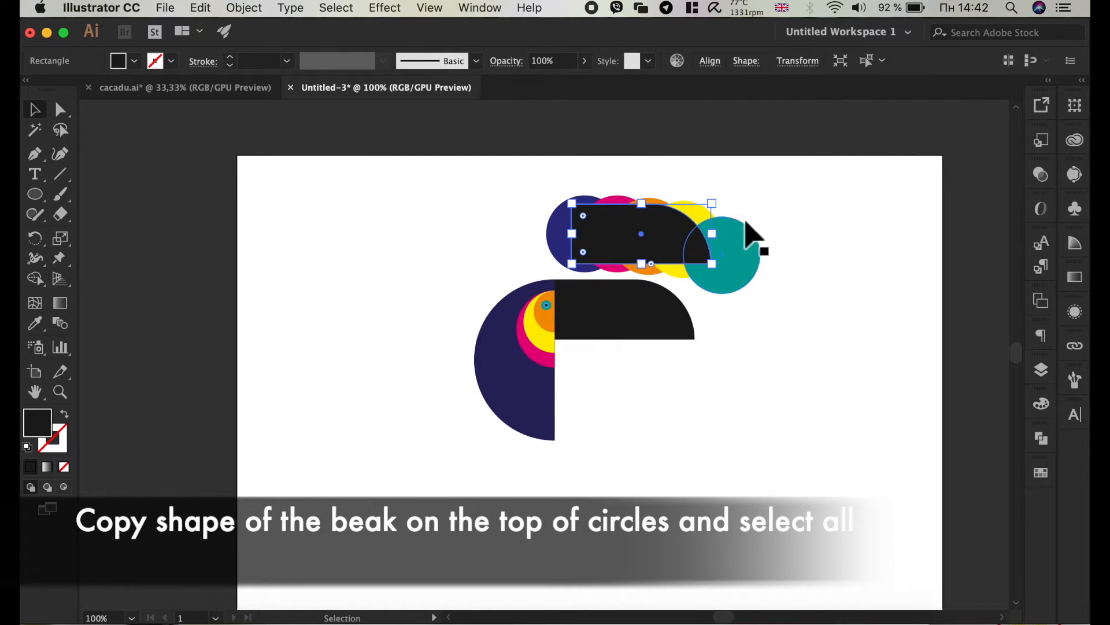
# Step: Clip the five circles to the beak copy with a clipping mask and align the striped beak exactly over the original black one
pyautogui.moveTo(540, 186); pyautogui.dragTo(738, 252)
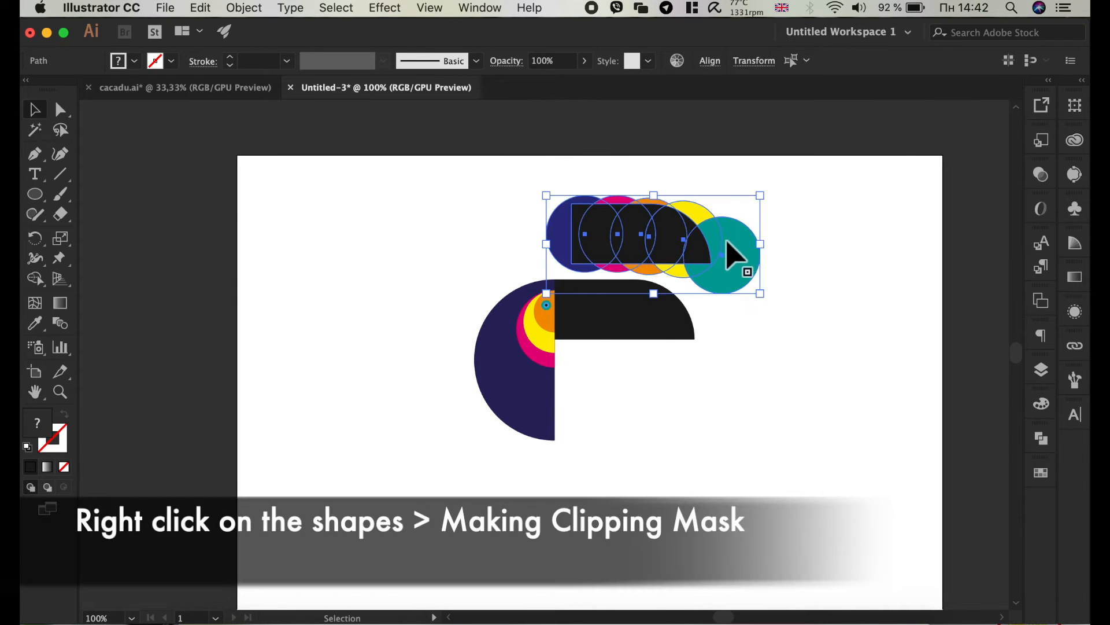
pyautogui.rightClick(738, 252)
pyautogui.click(782, 407)
pyautogui.click(799, 364)
pyautogui.scroll(2, 649, 235)
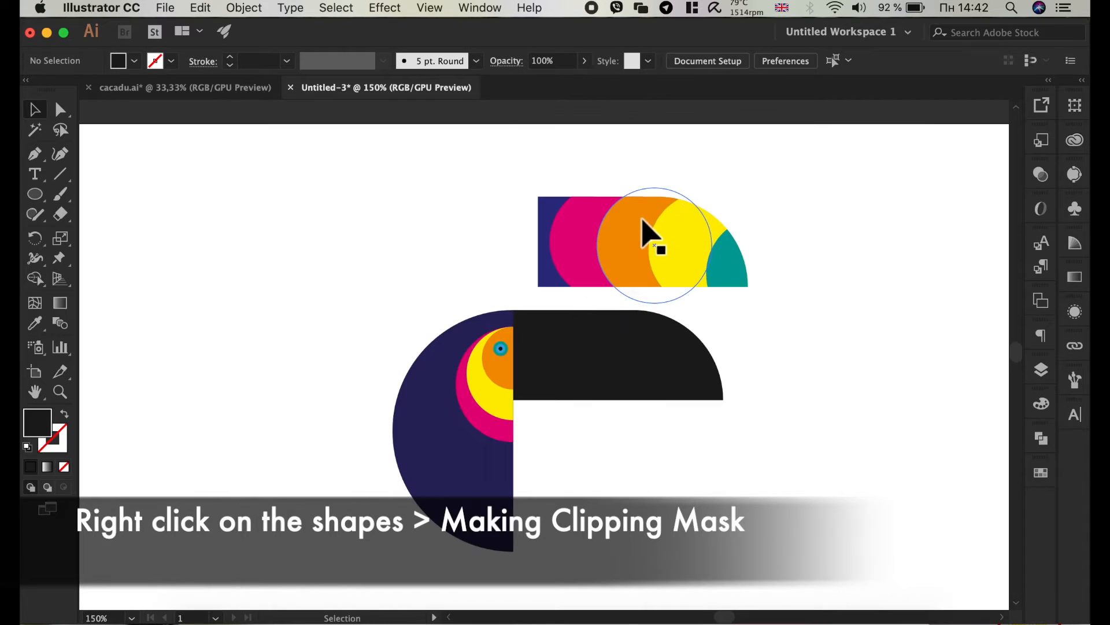
pyautogui.moveTo(650, 223); pyautogui.dragTo(621, 334)
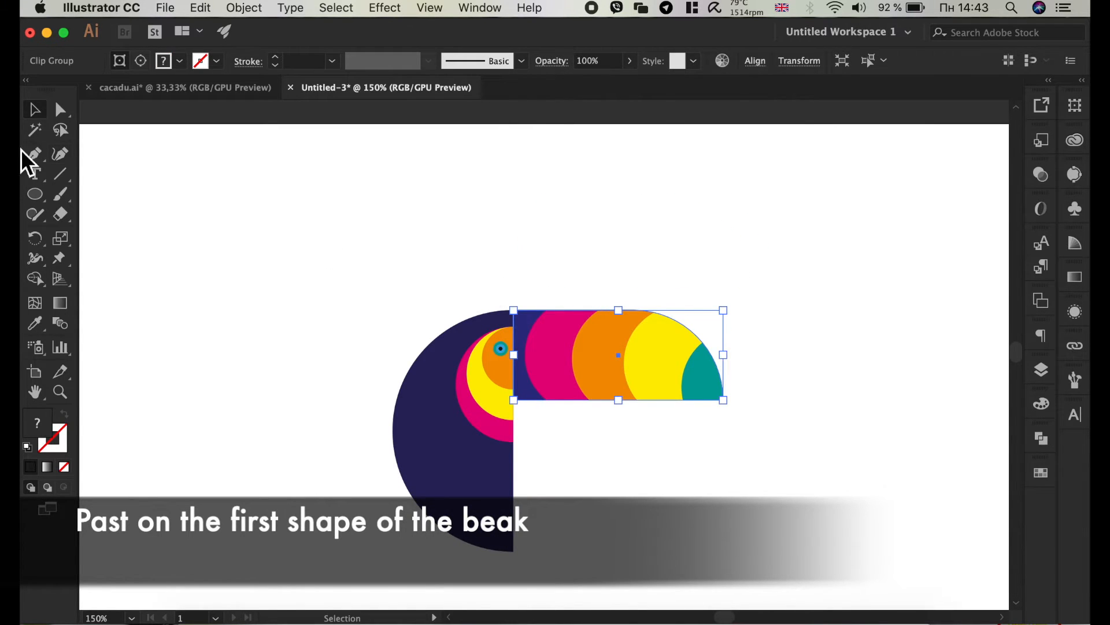
# Step: Raise only the lower left anchor point of the striped beak's mask so its bottom edge slopes down to the beak tip
pyautogui.click(58, 112)
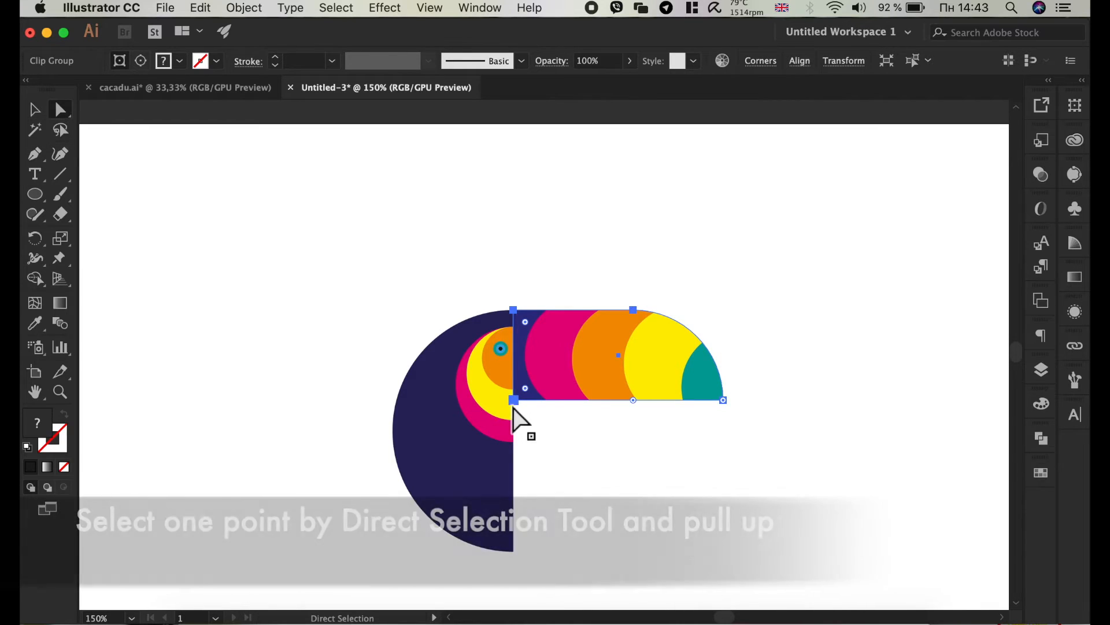
pyautogui.click(513, 399)
pyautogui.moveTo(513, 400); pyautogui.dragTo(518, 366)
pyautogui.click(661, 488)
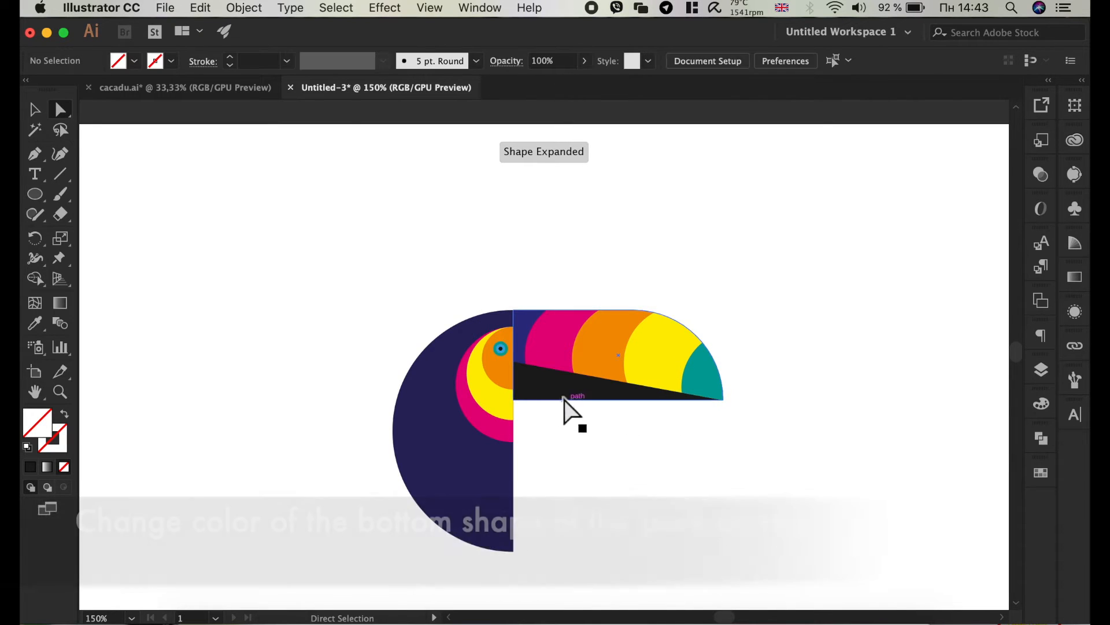
# Step: Fill the black beak shape underneath the striped one with magenta
pyautogui.click(545, 388)
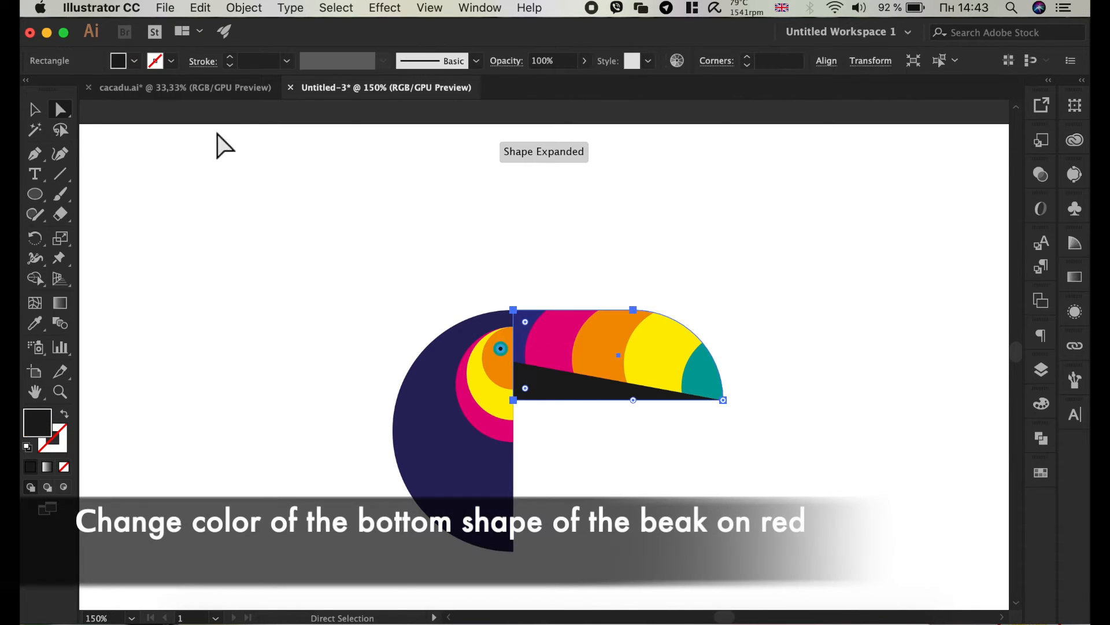
pyautogui.click(135, 60)
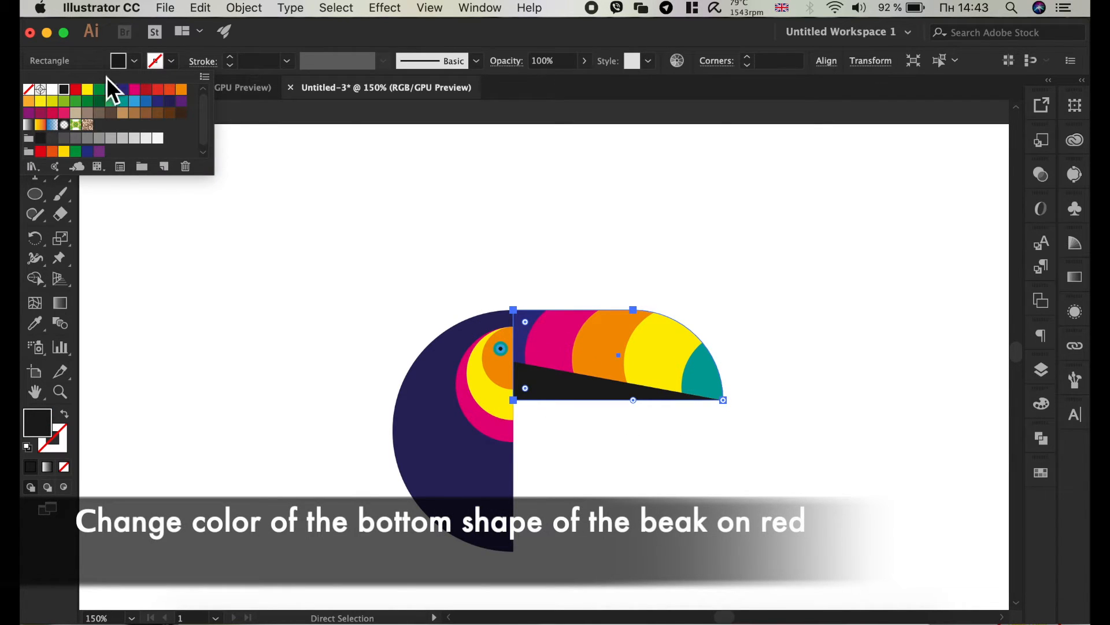
pyautogui.click(135, 89)
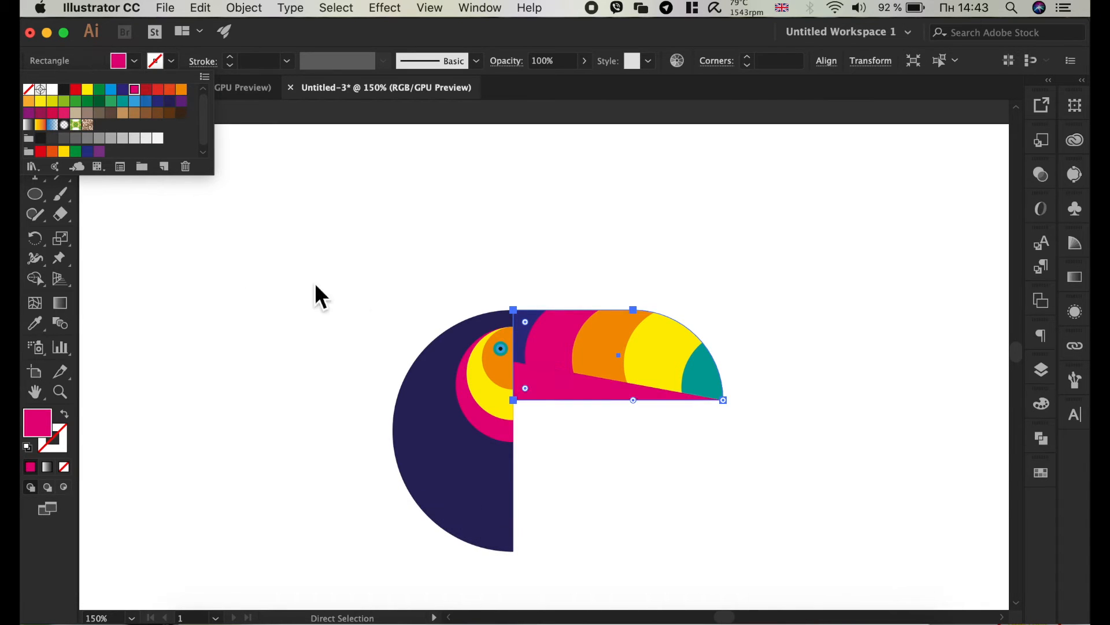
pyautogui.click(343, 286)
# Step: Nudge the magenta circle inside the beak's clipping mask to the right to narrow its stripe and widen the dark blue one
pyautogui.scroll(-2, 409, 226)
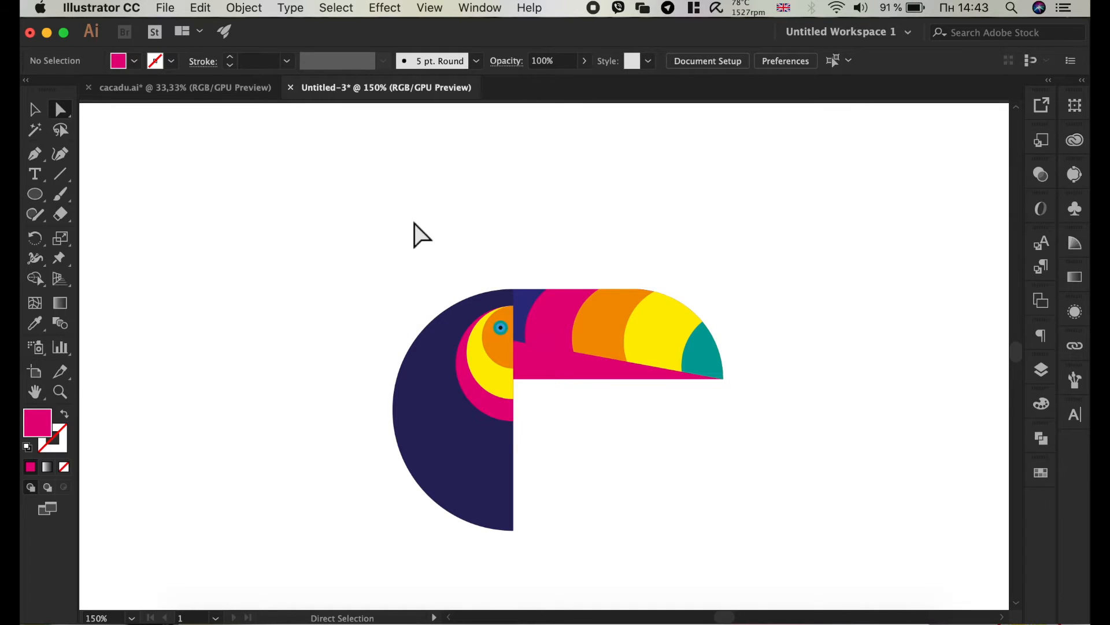
pyautogui.scroll(-5, 421, 234)
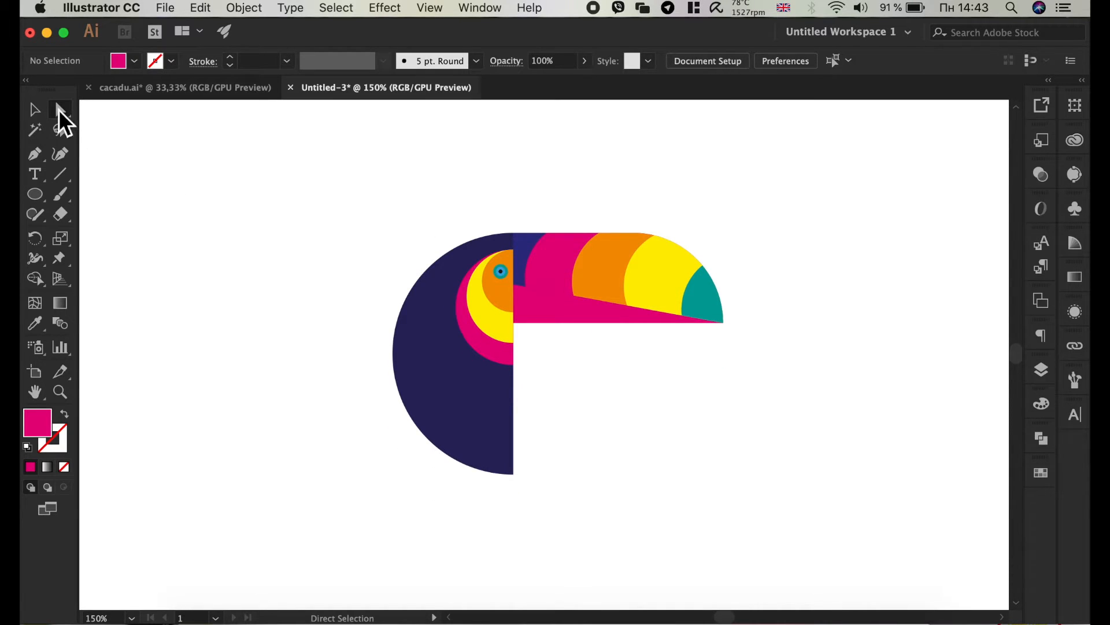
pyautogui.click(556, 260)
pyautogui.press('Right')
pyautogui.press('Right')
pyautogui.press('Right')
pyautogui.press('Right')
pyautogui.press('Right')
pyautogui.press('Right')
pyautogui.press('Right')
pyautogui.press('Right')
pyautogui.press('Right')
pyautogui.press('Right')
pyautogui.press('Right')
pyautogui.press('Right')
pyautogui.press('Right')
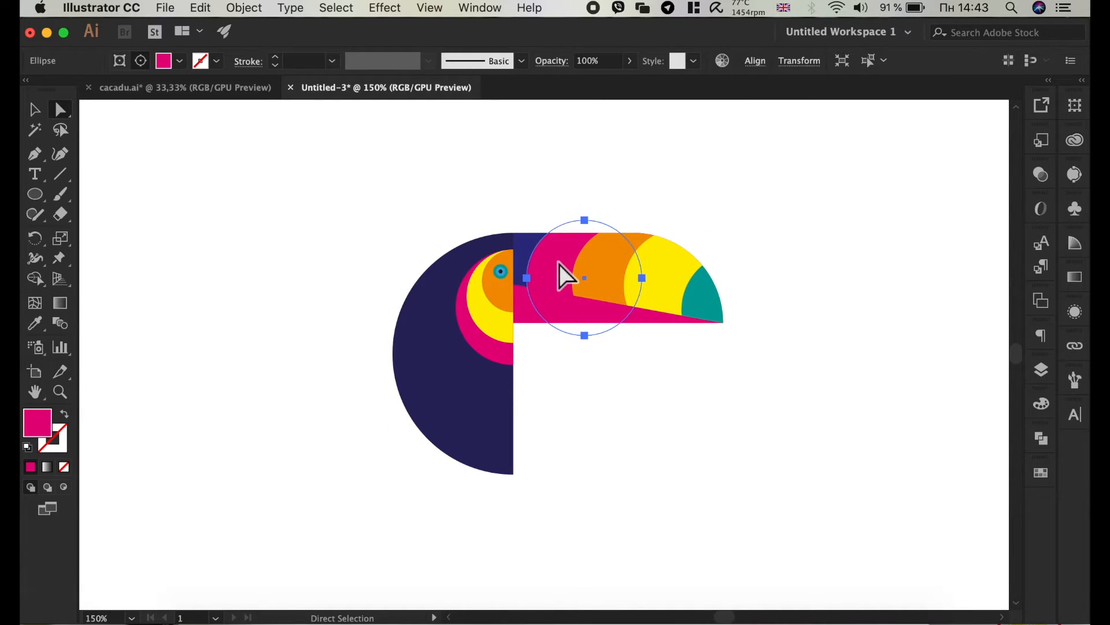
pyautogui.press('Right')
pyautogui.press('Right')
pyautogui.press('Right')
pyautogui.press('Right')
pyautogui.press('Right')
pyautogui.press('Right')
pyautogui.press('Right')
pyautogui.press('Right')
pyautogui.press('Right')
pyautogui.press('Right')
pyautogui.press('Right')
pyautogui.press('Right')
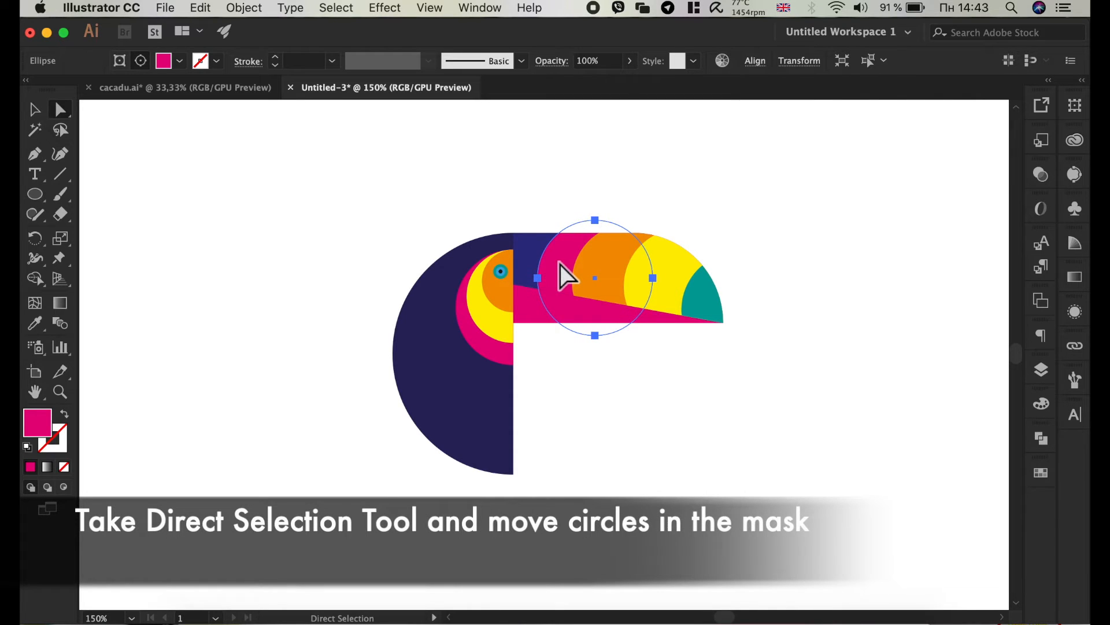
pyautogui.press('Right')
pyautogui.press('Right')
pyautogui.press('Right')
pyautogui.press('Right')
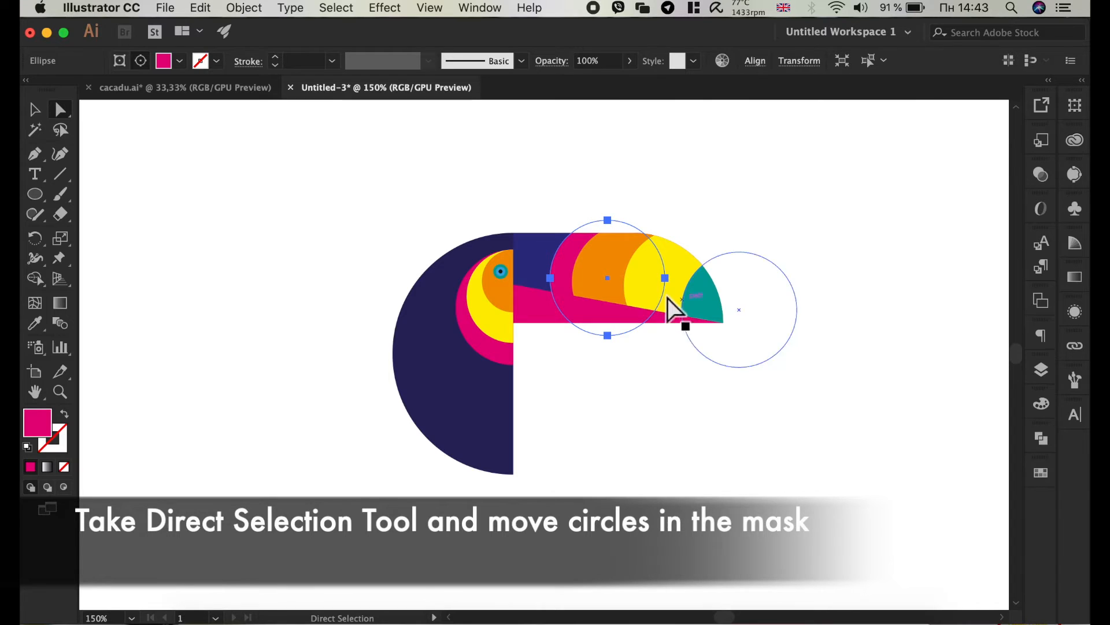
# Step: Nudge the yellow circle inside the beak's clipping mask slightly left to widen its stripe
pyautogui.click(648, 272)
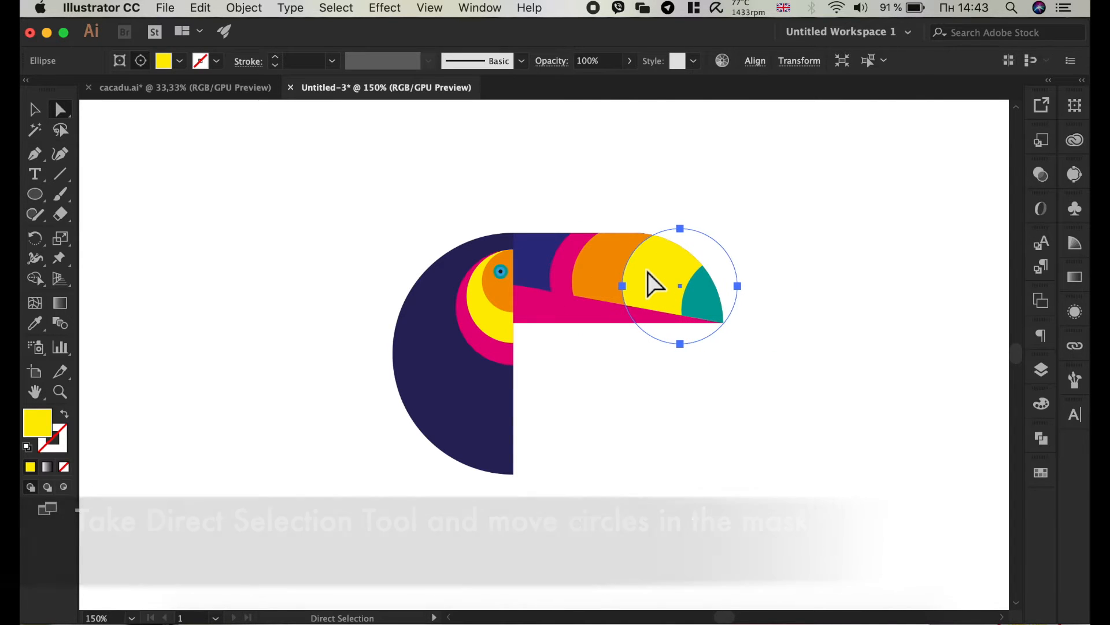
pyautogui.press('Left')
pyautogui.press('Left')
pyautogui.press('Left')
pyautogui.press('Left')
pyautogui.press('Left')
pyautogui.press('Left')
pyautogui.press('Left')
pyautogui.press('Left')
pyautogui.press('Left')
pyautogui.press('Left')
pyautogui.press('Left')
pyautogui.press('Left')
pyautogui.press('Left')
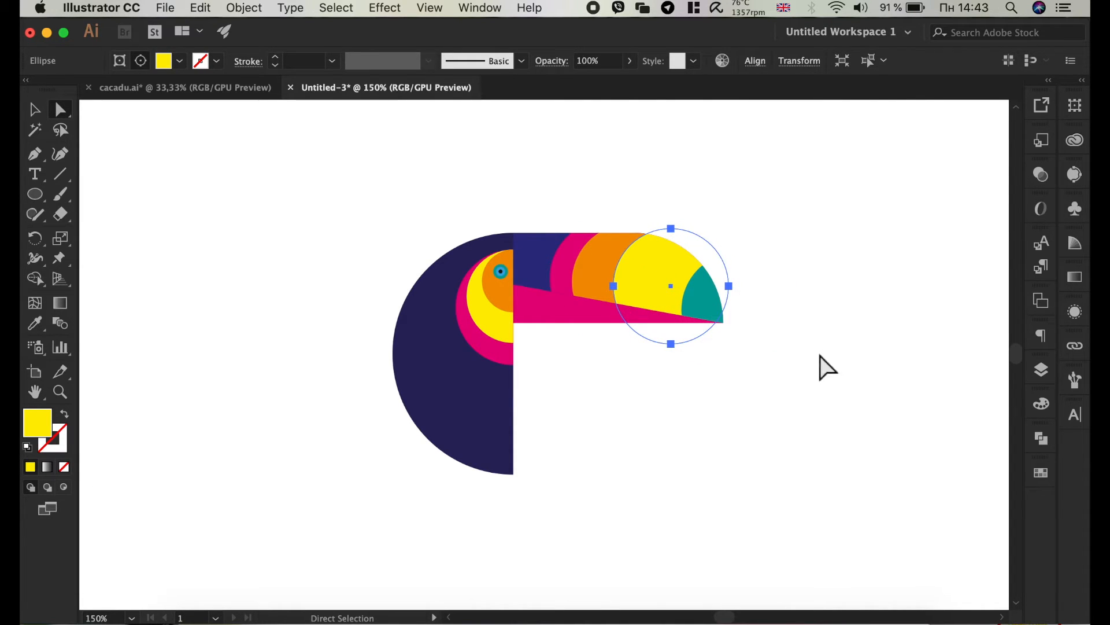
pyautogui.click(826, 368)
# Step: Draw a tall yellow ellipse below the beak for the wing and convert its top and bottom anchor points to corners
pyautogui.scroll(-2, 826, 369)
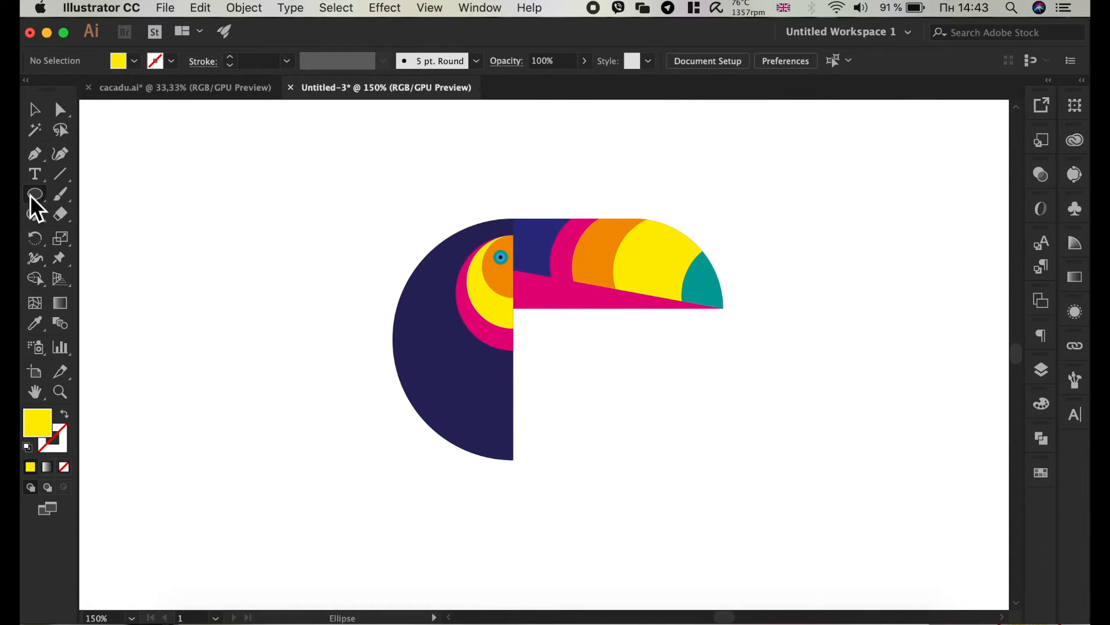
pyautogui.moveTo(555, 340); pyautogui.dragTo(654, 472)
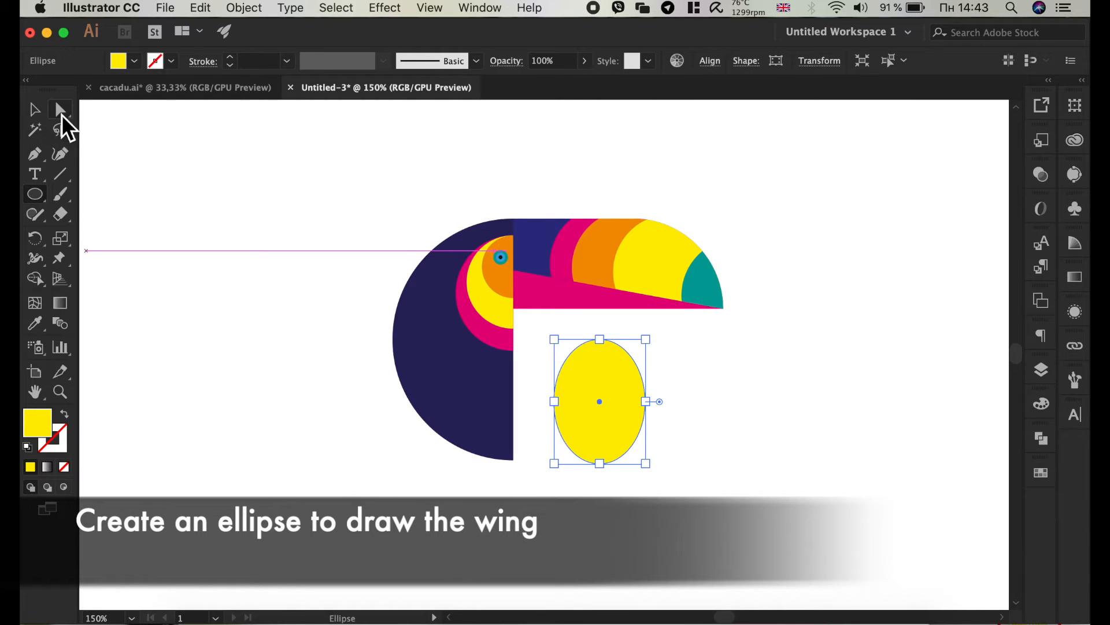
pyautogui.click(61, 112)
pyautogui.click(599, 340)
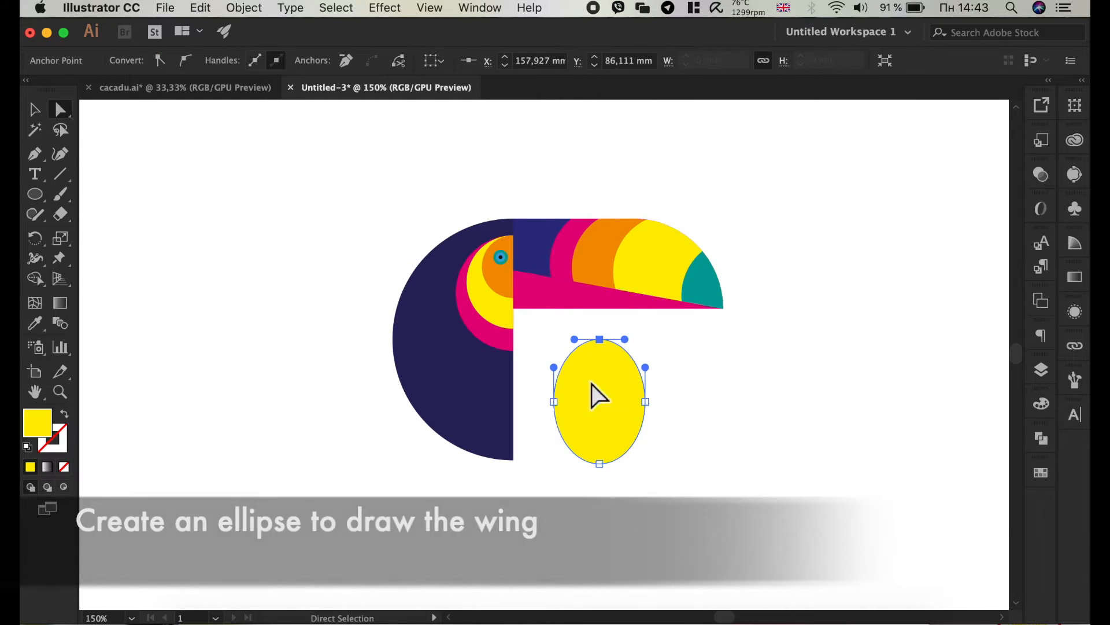
pyautogui.keyDown('shift'); pyautogui.click(600, 463); pyautogui.keyUp('shift')
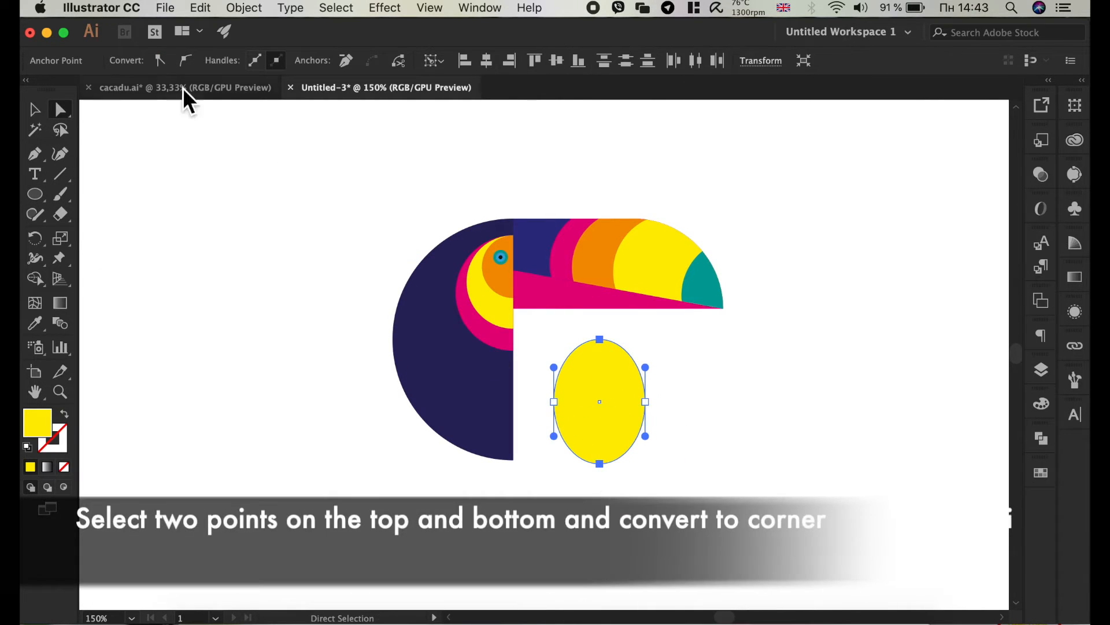
pyautogui.click(162, 60)
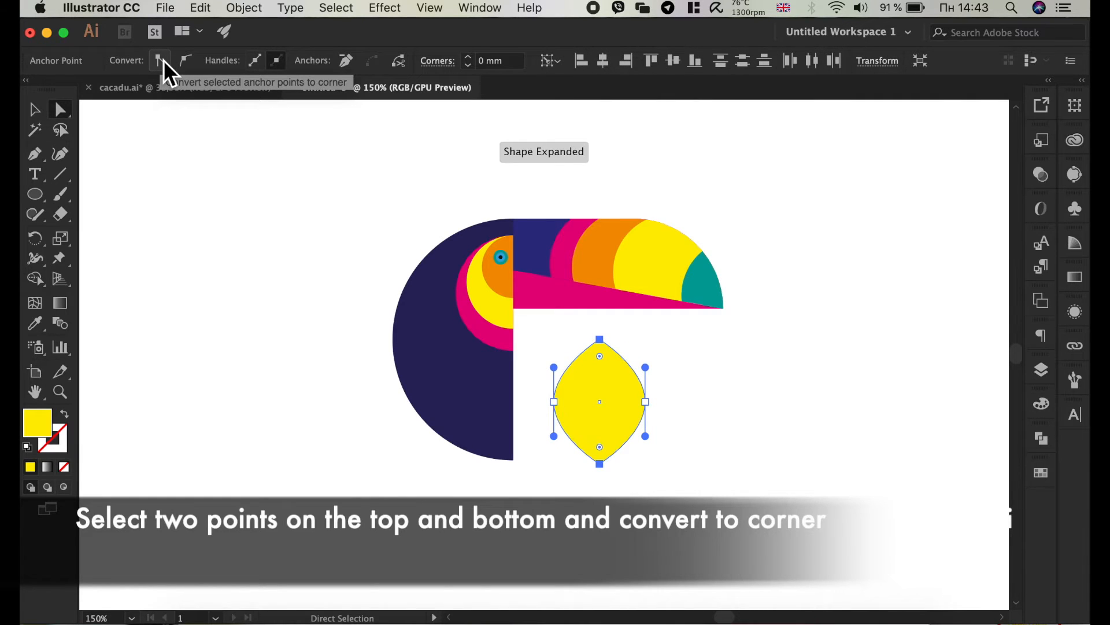
pyautogui.click(34, 109)
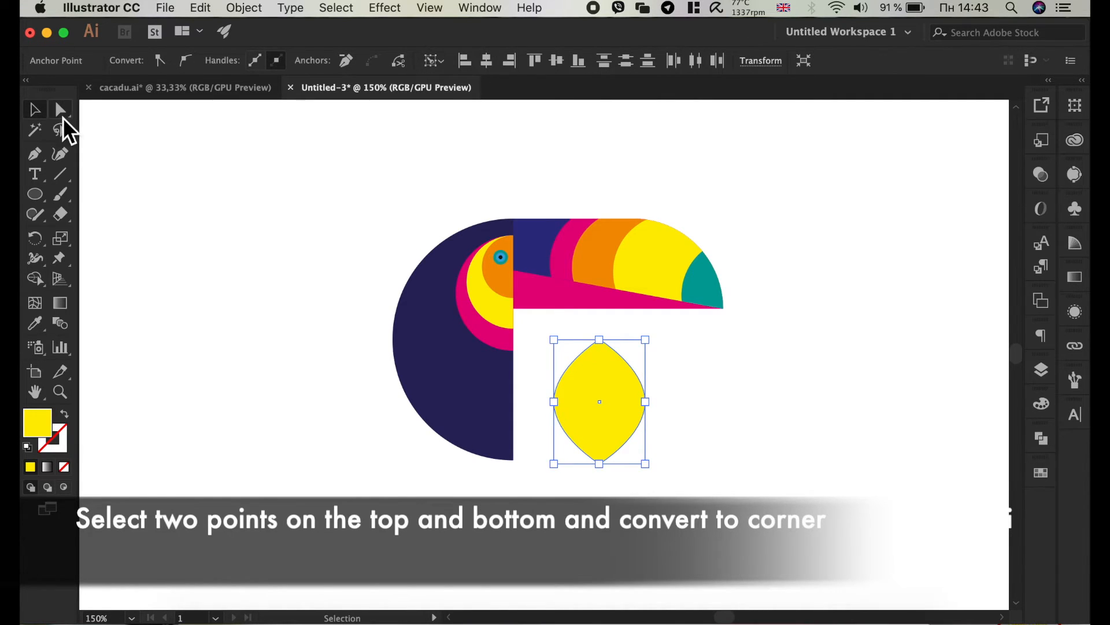
pyautogui.click(703, 440)
# Step: Centre the yellow wing on the body's straight edge, starting at the beak's lower edge, and stretch it down to the body's bottom
pyautogui.moveTo(625, 392); pyautogui.dragTo(538, 360)
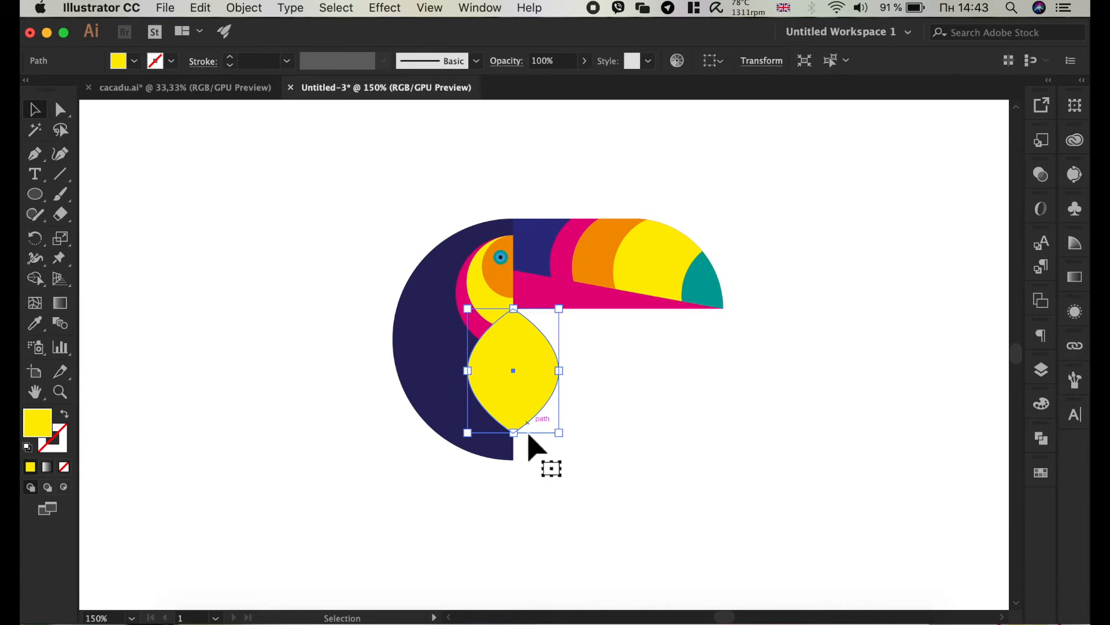
pyautogui.moveTo(528, 446); pyautogui.dragTo(528, 462)
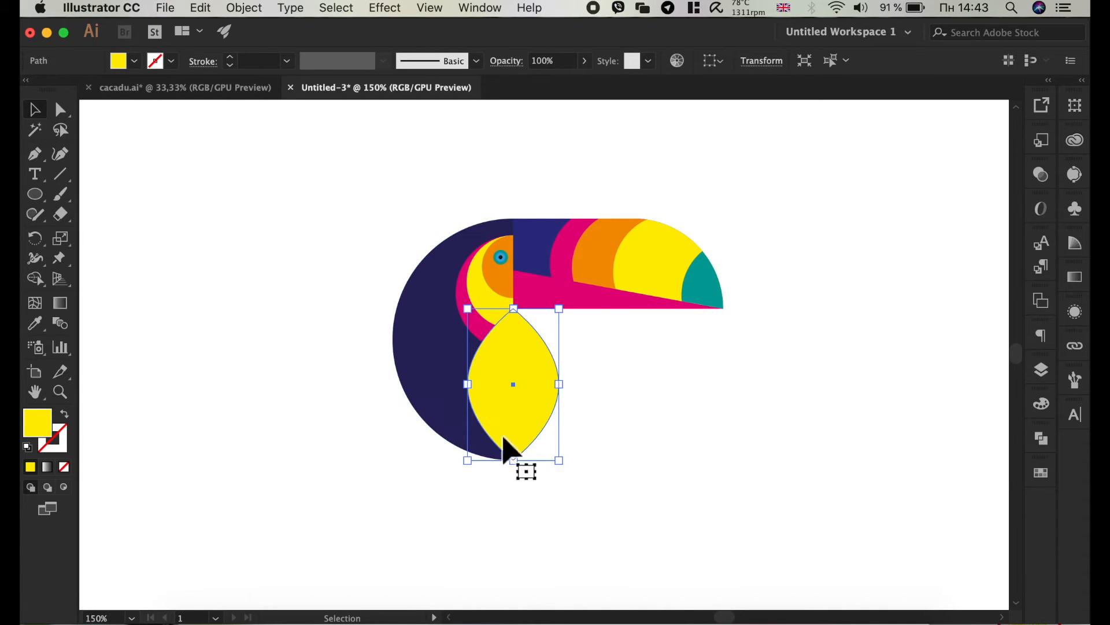
# Step: Fill the wing with teal and narrow it from its outer left edge, shifting it slightly right on the body's straight edge
pyautogui.click(135, 61)
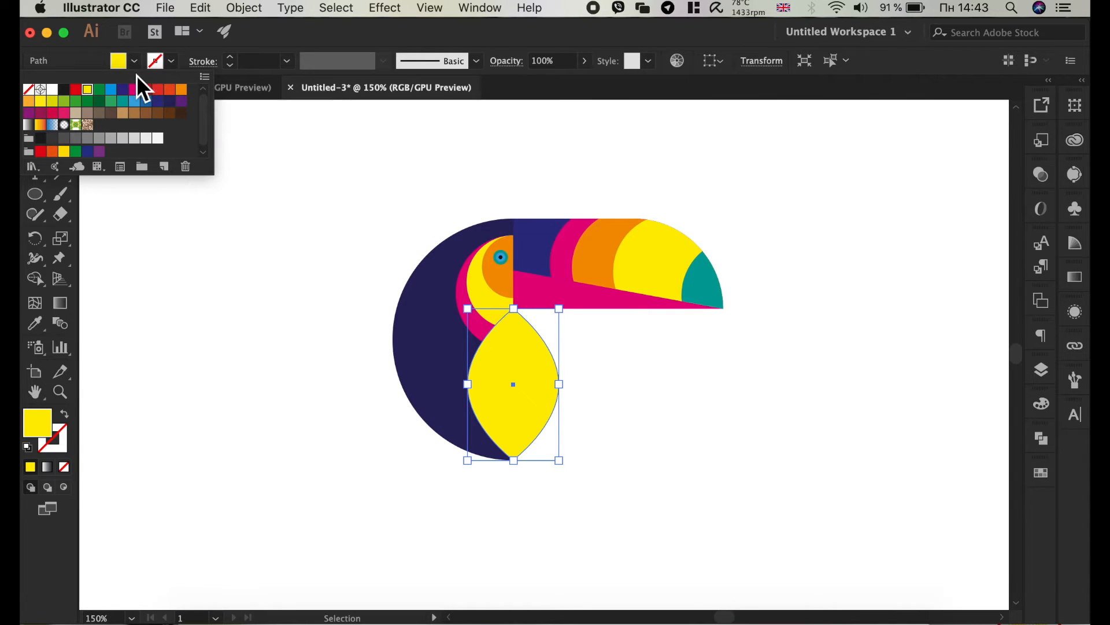
pyautogui.click(123, 101)
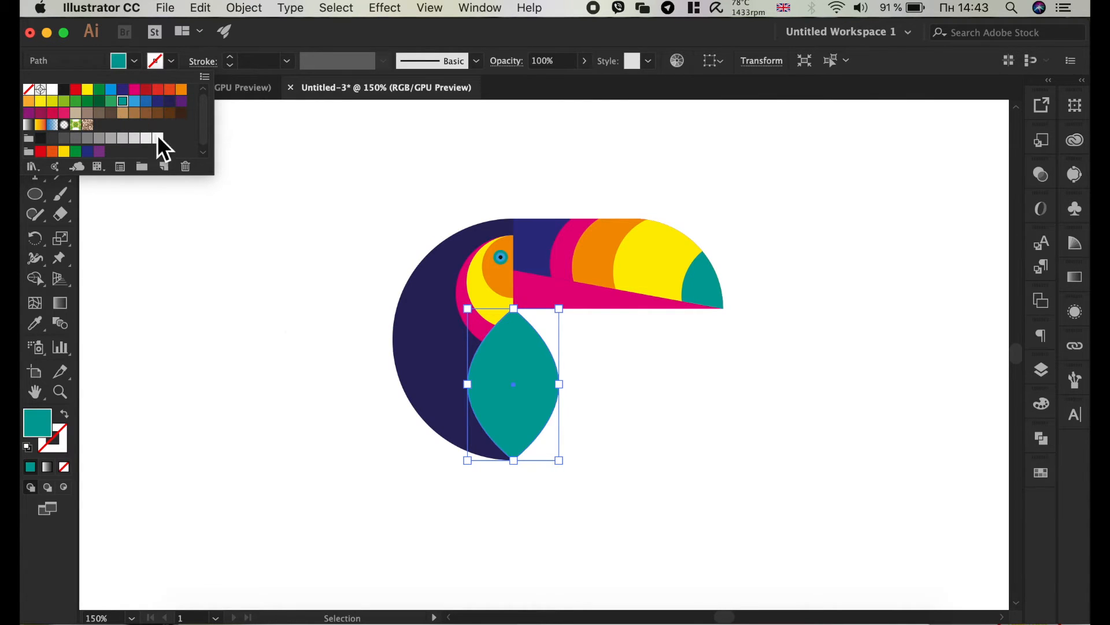
pyautogui.click(290, 345)
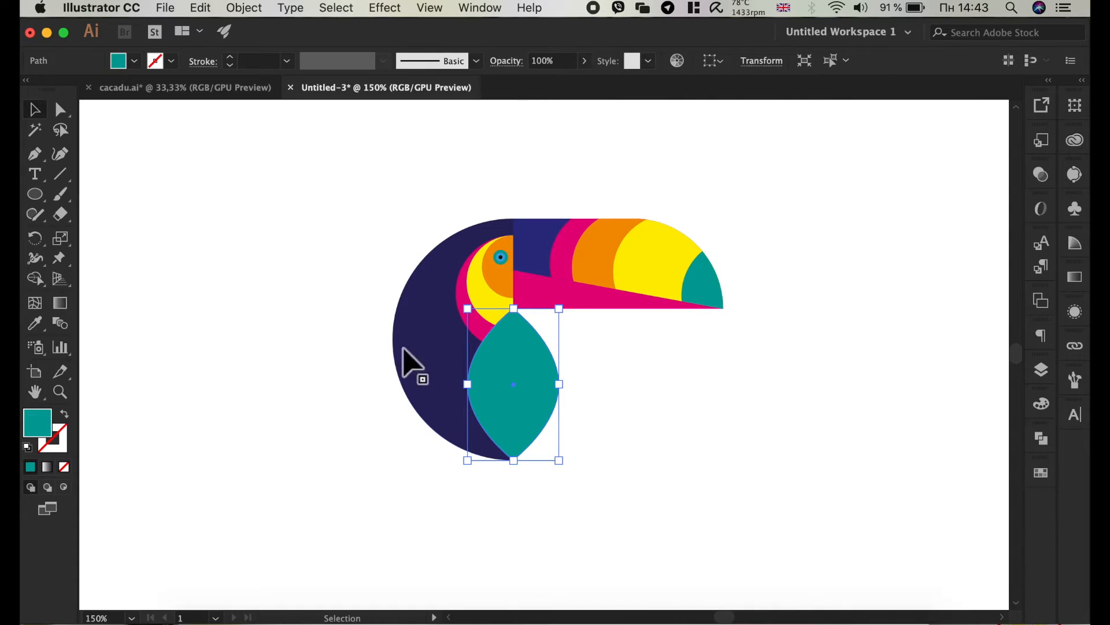
pyautogui.moveTo(479, 394); pyautogui.dragTo(500, 394)
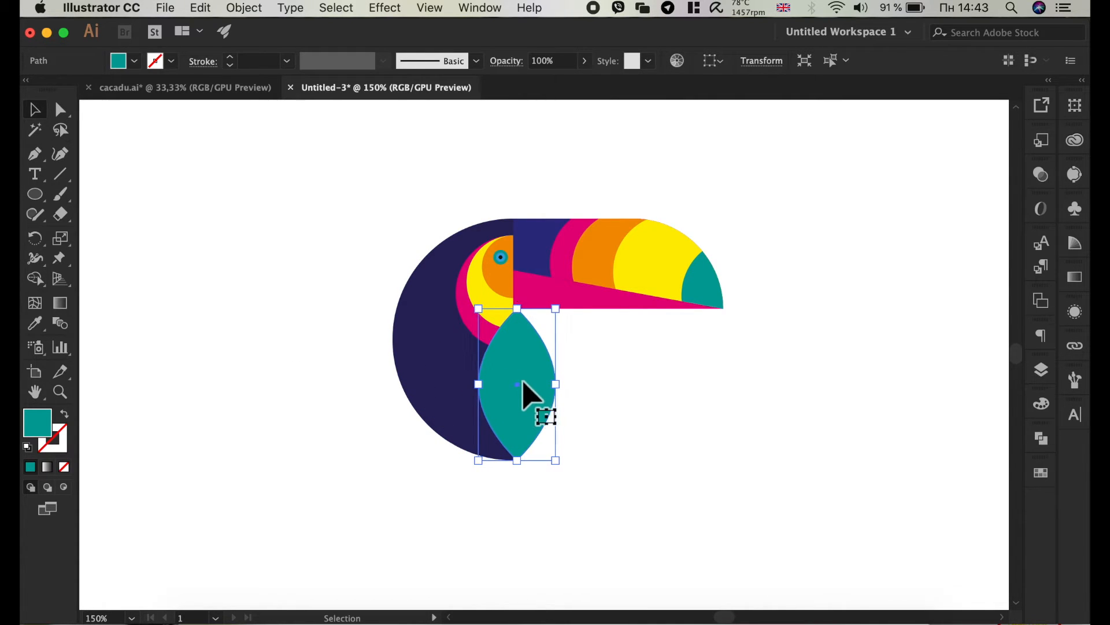
pyautogui.click(668, 415)
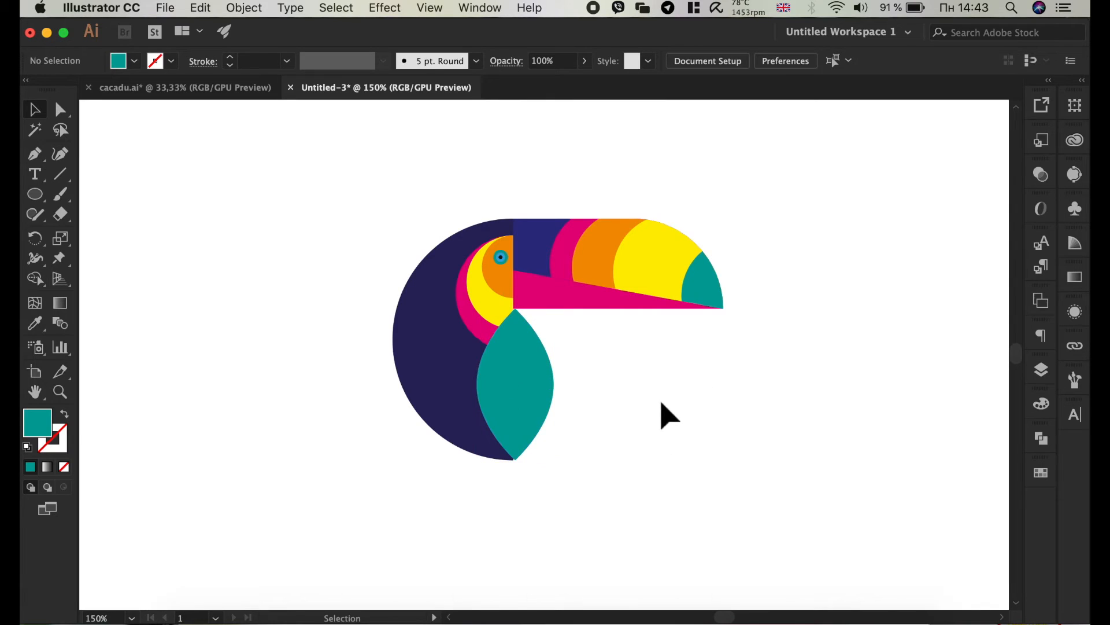
# Step: Draw a tall, narrow teal ellipse below the body for the tail and place a magenta copy beside it on the right
pyautogui.scroll(-2, 333, 312)
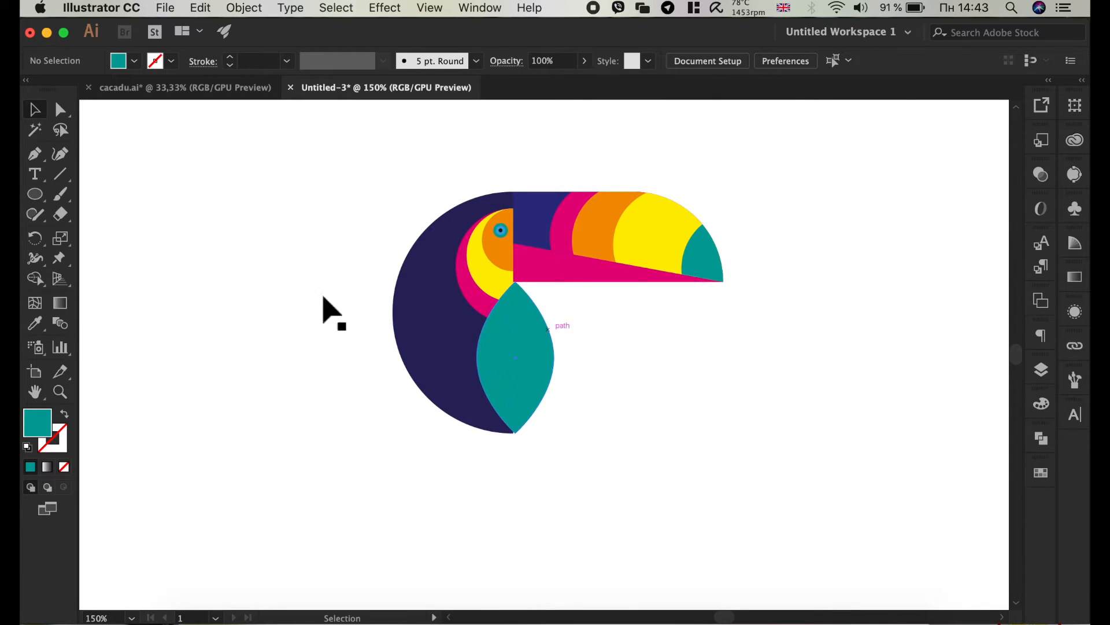
pyautogui.click(36, 197)
pyautogui.scroll(-3, 446, 362)
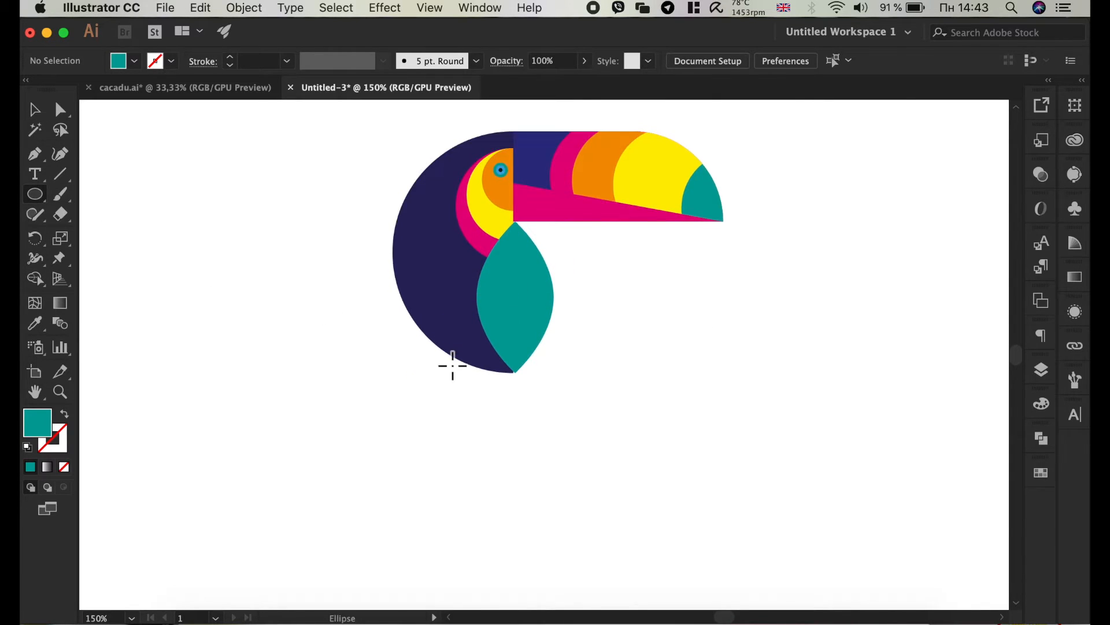
pyautogui.moveTo(521, 373); pyautogui.dragTo(549, 509)
pyautogui.press('v')
pyautogui.moveTo(533, 412); pyautogui.dragTo(556, 412)
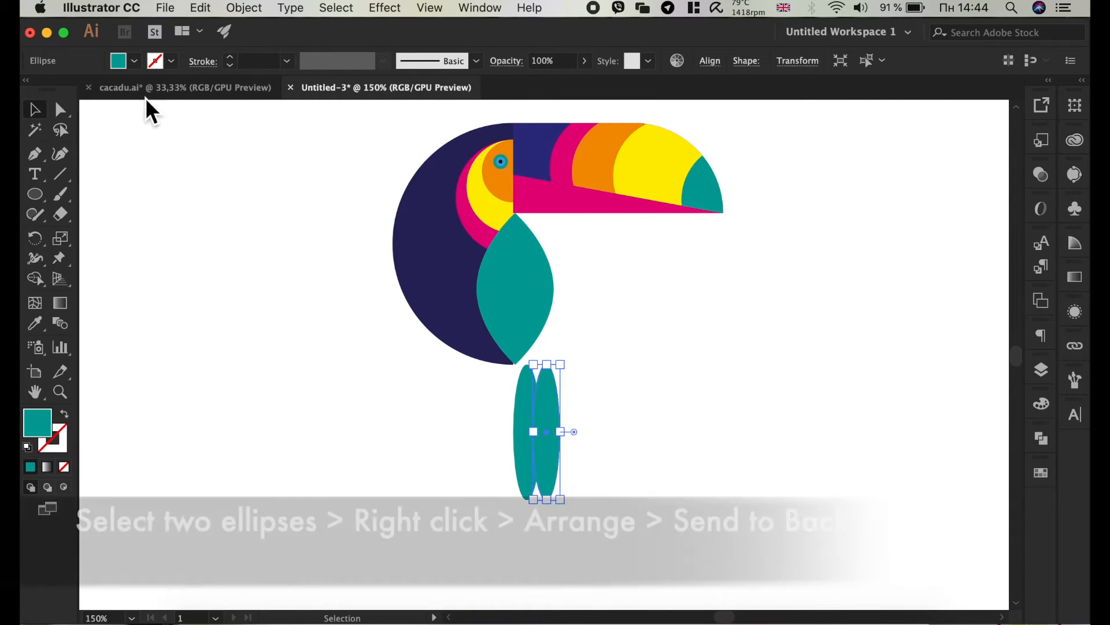
pyautogui.click(134, 61)
pyautogui.click(144, 89)
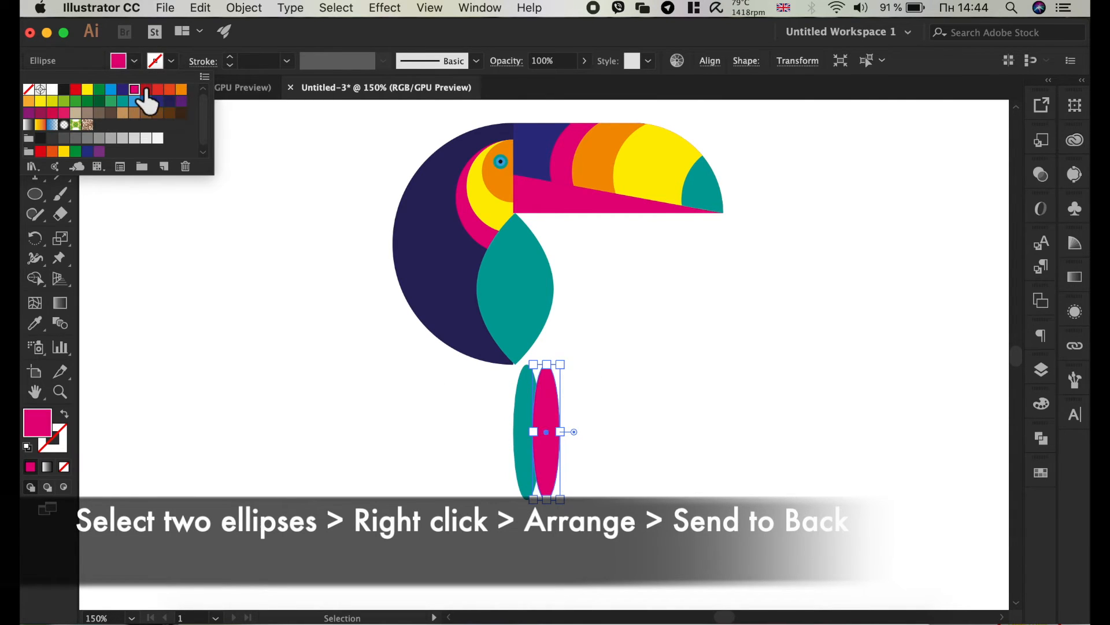
# Step: Send both tail ellipses to the back and move them up and left so their tops tuck behind the body and wing
pyautogui.press('Escape')
pyautogui.moveTo(458, 416); pyautogui.dragTo(528, 417)
pyautogui.rightClick(528, 417)
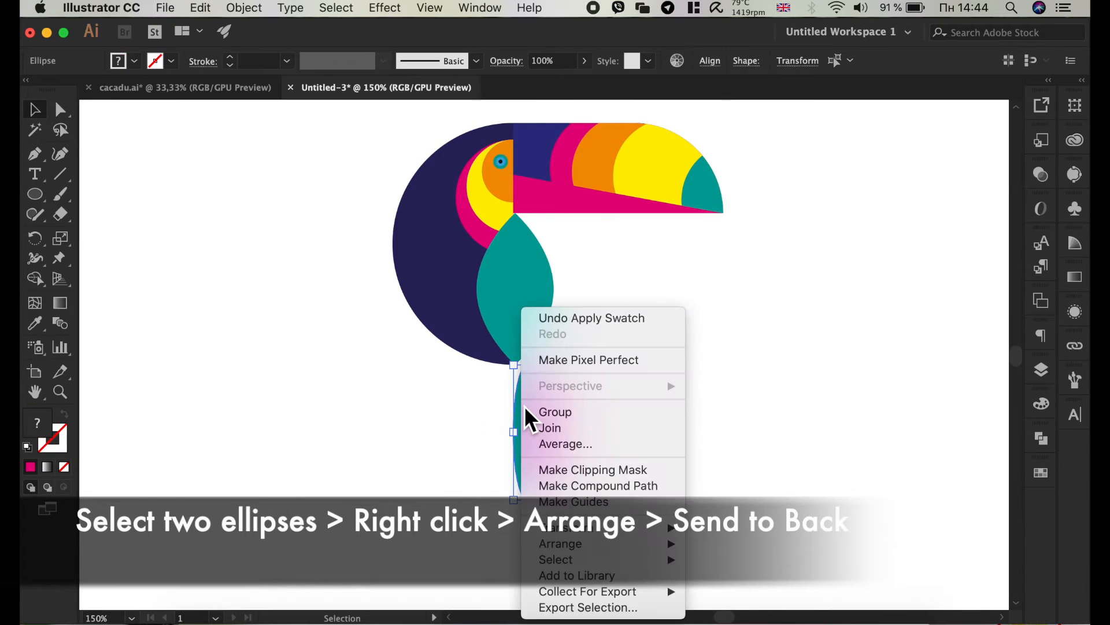
pyautogui.moveTo(664, 550)
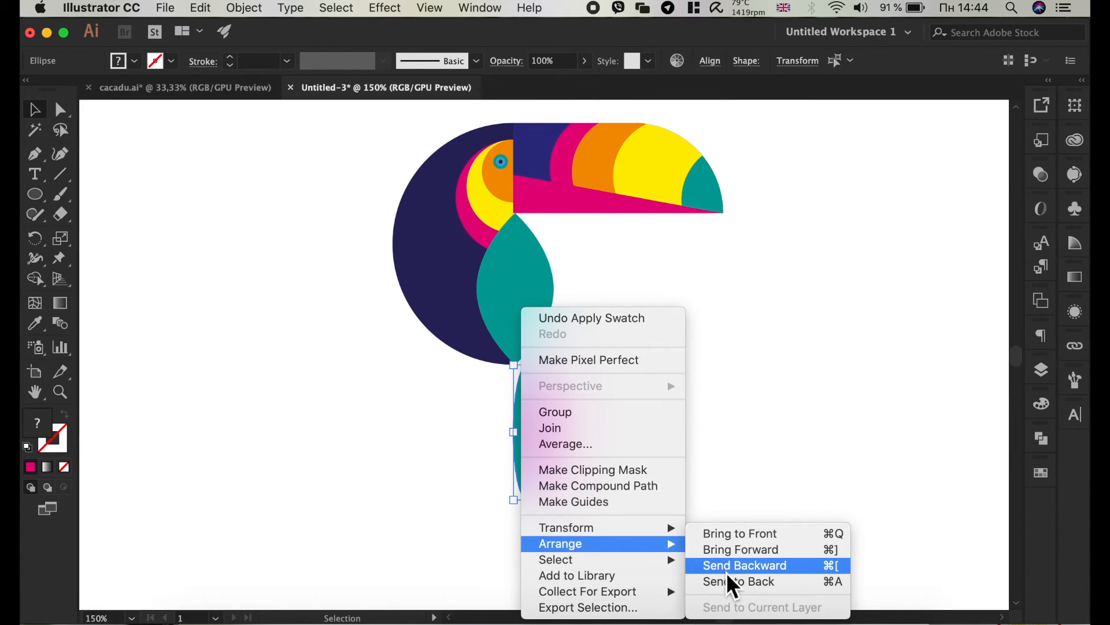
pyautogui.click(733, 582)
pyautogui.moveTo(542, 402); pyautogui.dragTo(521, 382)
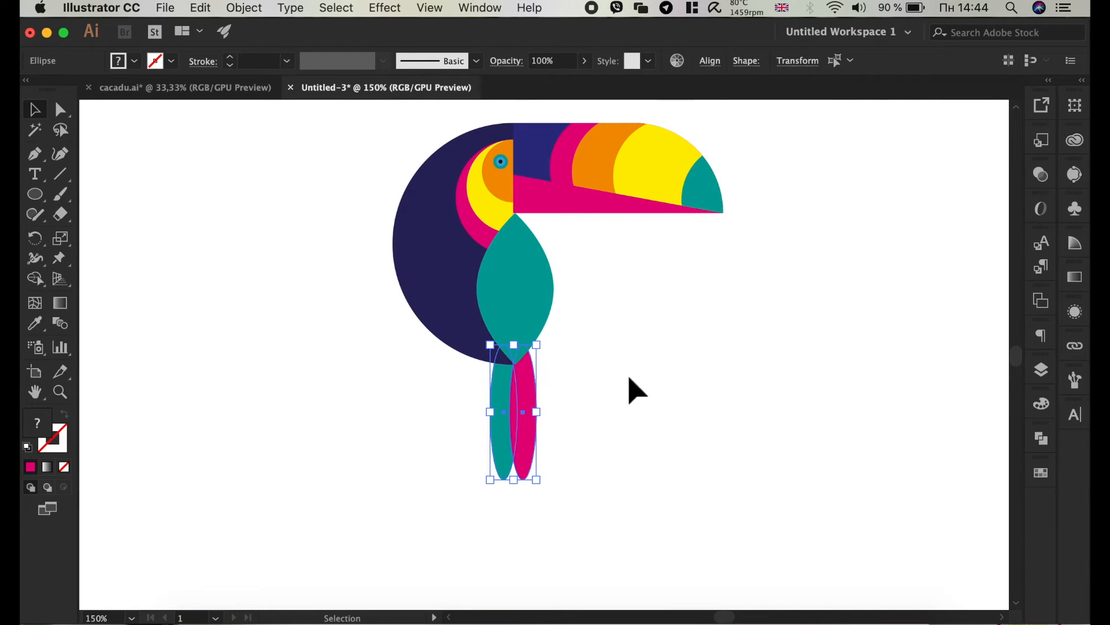
pyautogui.click(629, 380)
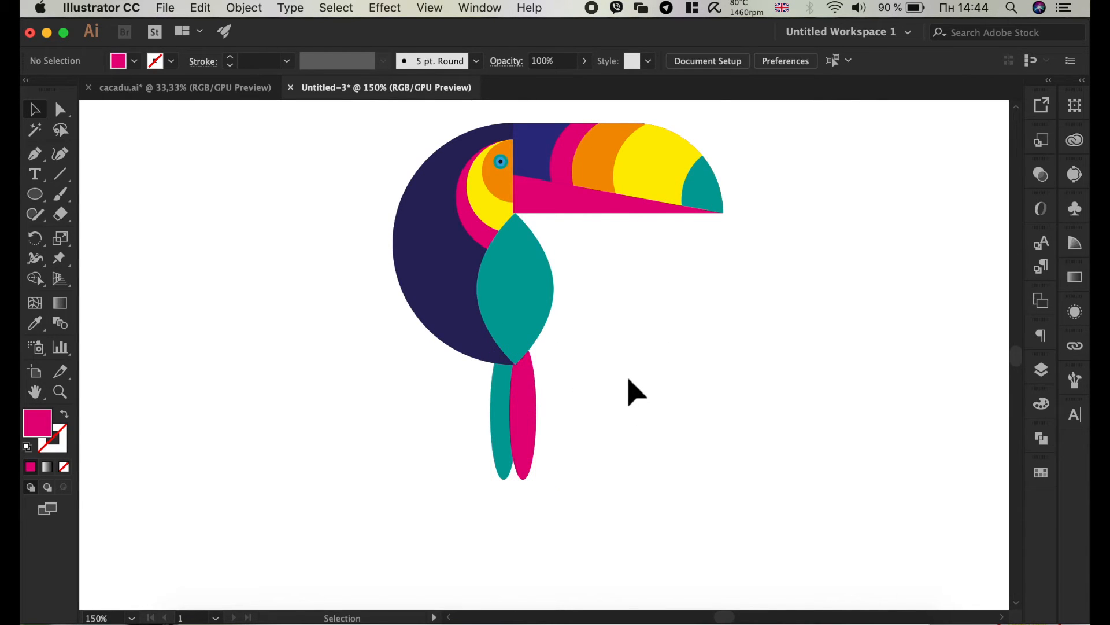
# Step: Draw a large circle over the toucan, enlarge it around its centre and fill it with yellow
pyautogui.press('super+minus')
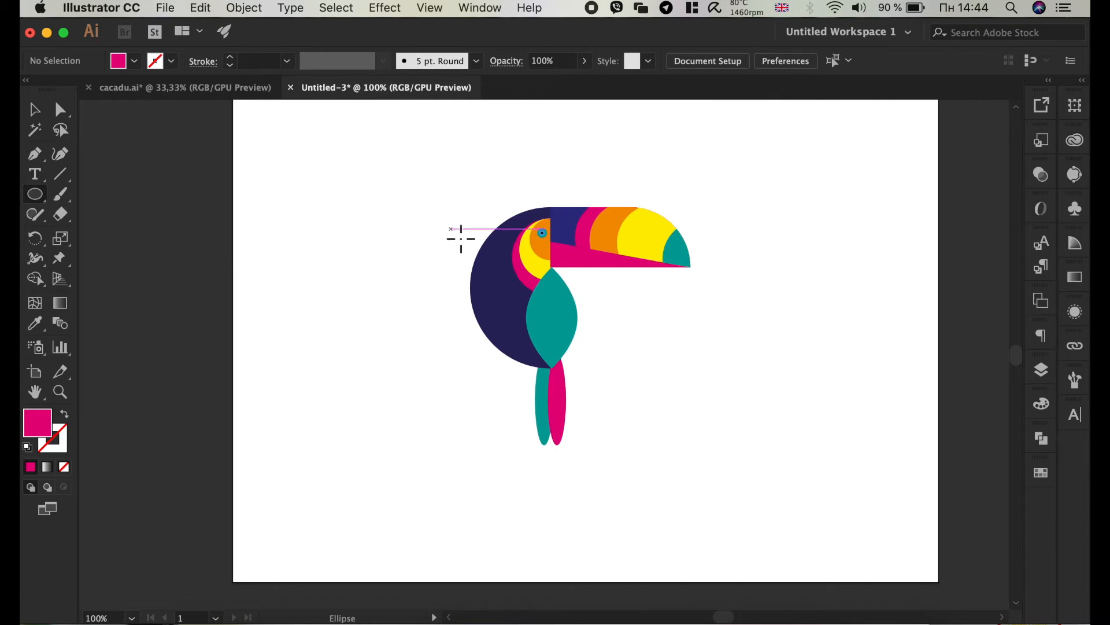
pyautogui.moveTo(454, 263); pyautogui.dragTo(711, 515)
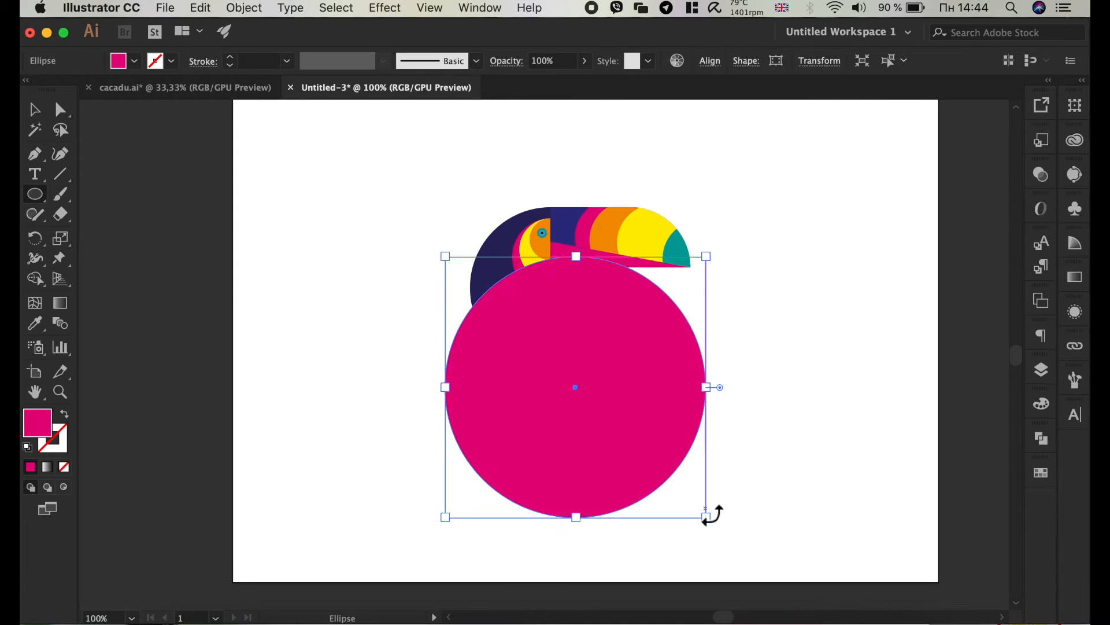
pyautogui.click(32, 109)
pyautogui.moveTo(533, 335); pyautogui.dragTo(499, 287)
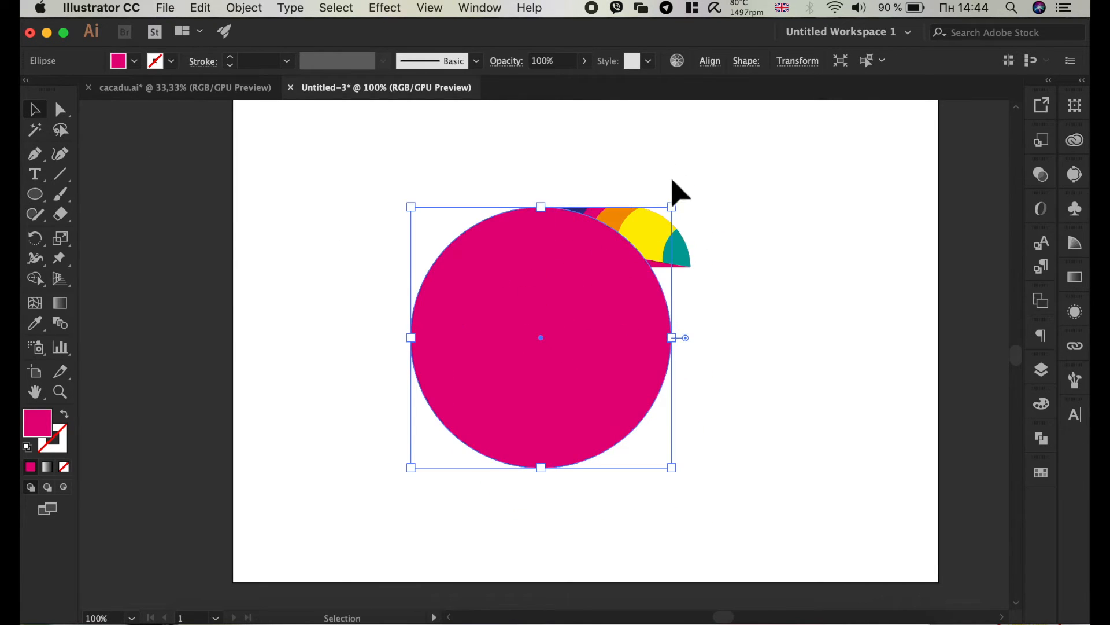
pyautogui.moveTo(682, 211); pyautogui.dragTo(705, 194)
pyautogui.click(134, 60)
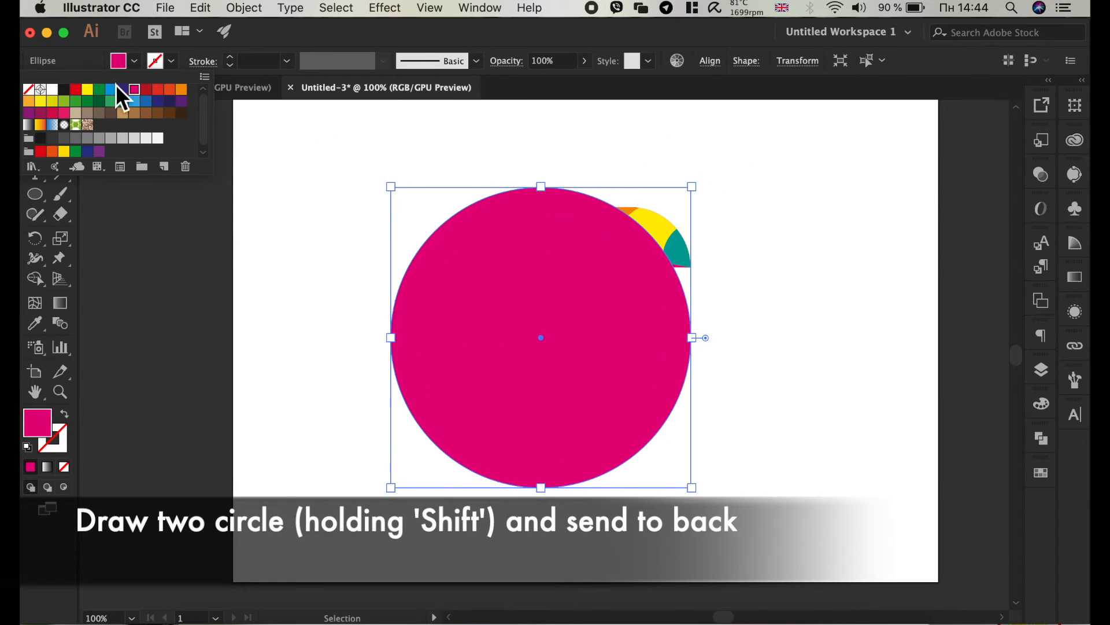
pyautogui.click(86, 89)
pyautogui.click(364, 276)
# Step: Duplicate the yellow circle, shrink the copy, align it with the big circle's lower edge and fill it with light orange
pyautogui.press('super+c')
pyautogui.press('super+v')
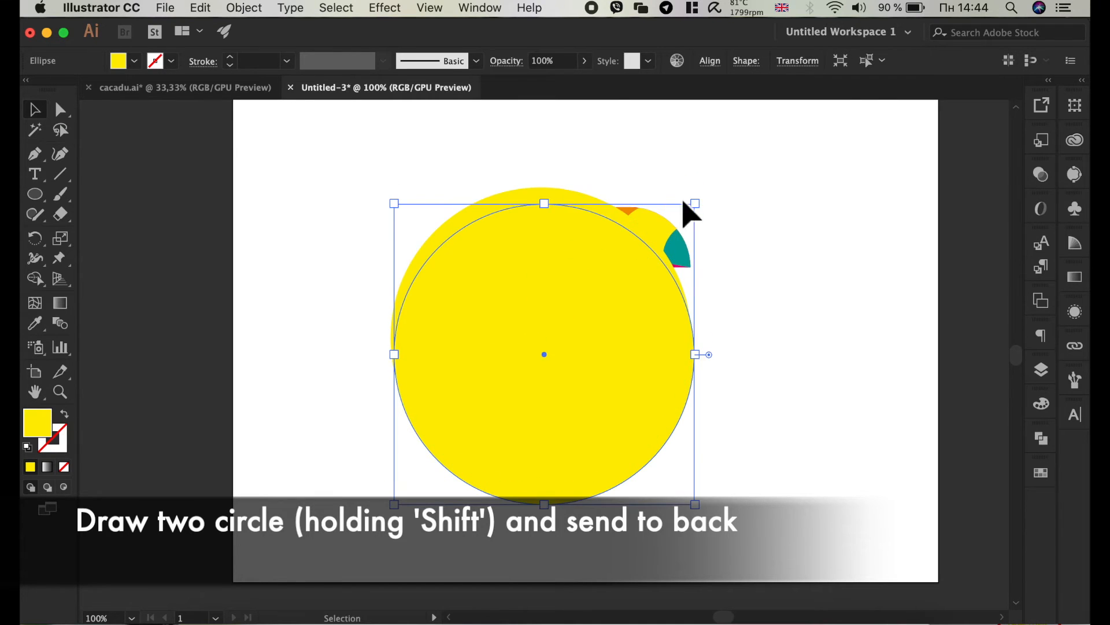
pyautogui.moveTo(701, 210); pyautogui.dragTo(629, 284)
pyautogui.moveTo(550, 387); pyautogui.dragTo(580, 371)
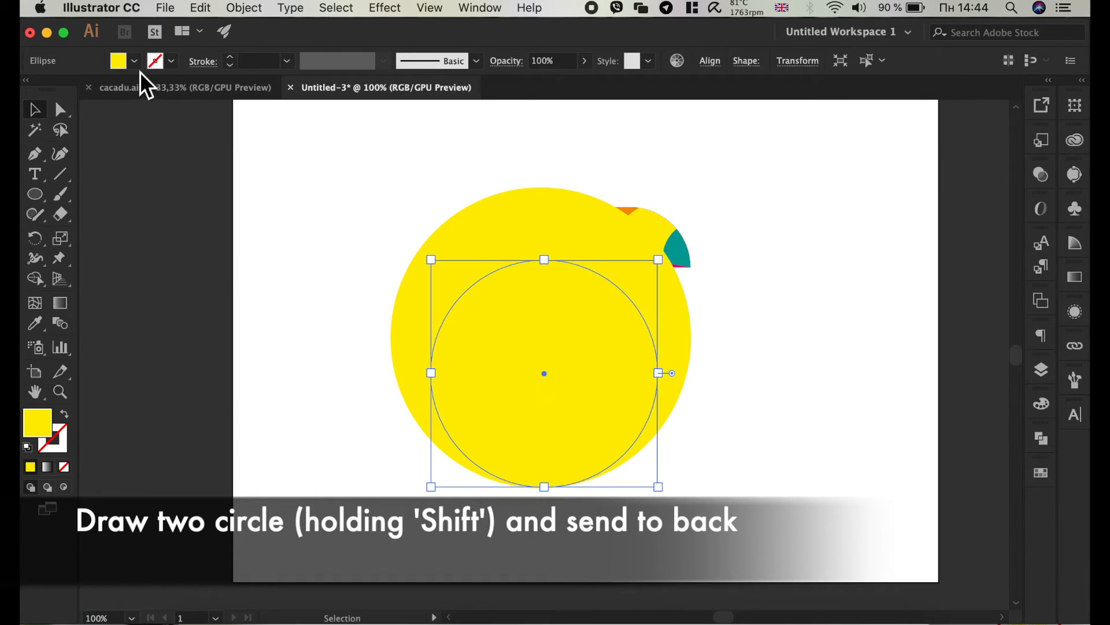
pyautogui.click(134, 62)
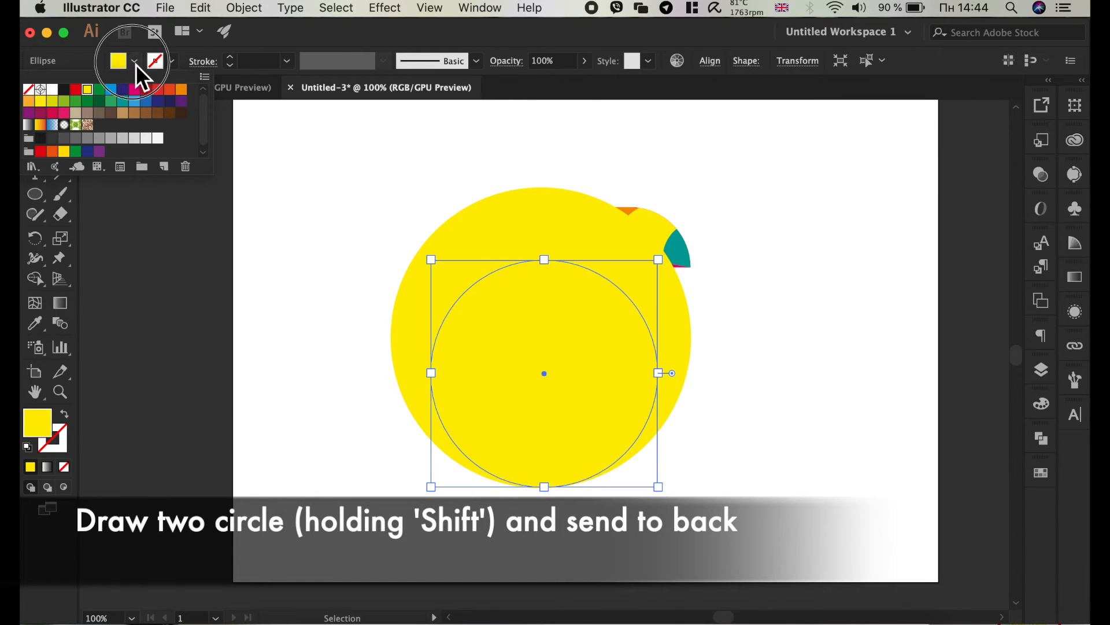
pyautogui.click(29, 102)
pyautogui.press('Escape')
# Step: Send the yellow and light orange circles to the back, position them behind the toucan and scale both down slightly
pyautogui.keyDown('shift'); pyautogui.click(439, 317); pyautogui.keyUp('shift')
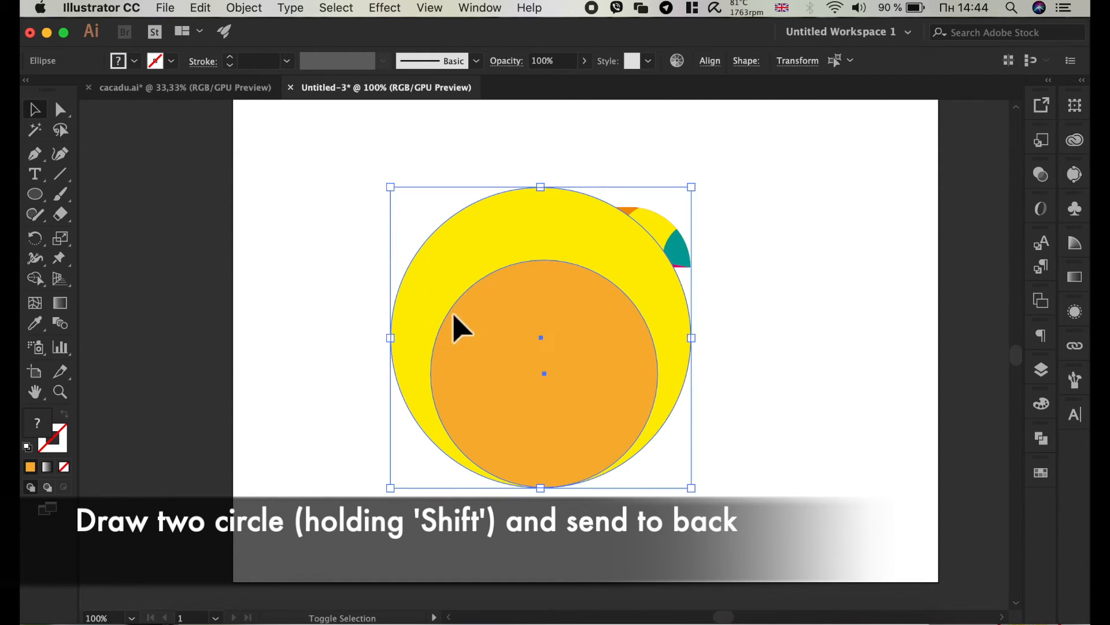
pyautogui.rightClick(463, 307)
pyautogui.moveTo(525, 546)
pyautogui.click(691, 581)
pyautogui.moveTo(636, 380); pyautogui.dragTo(646, 318)
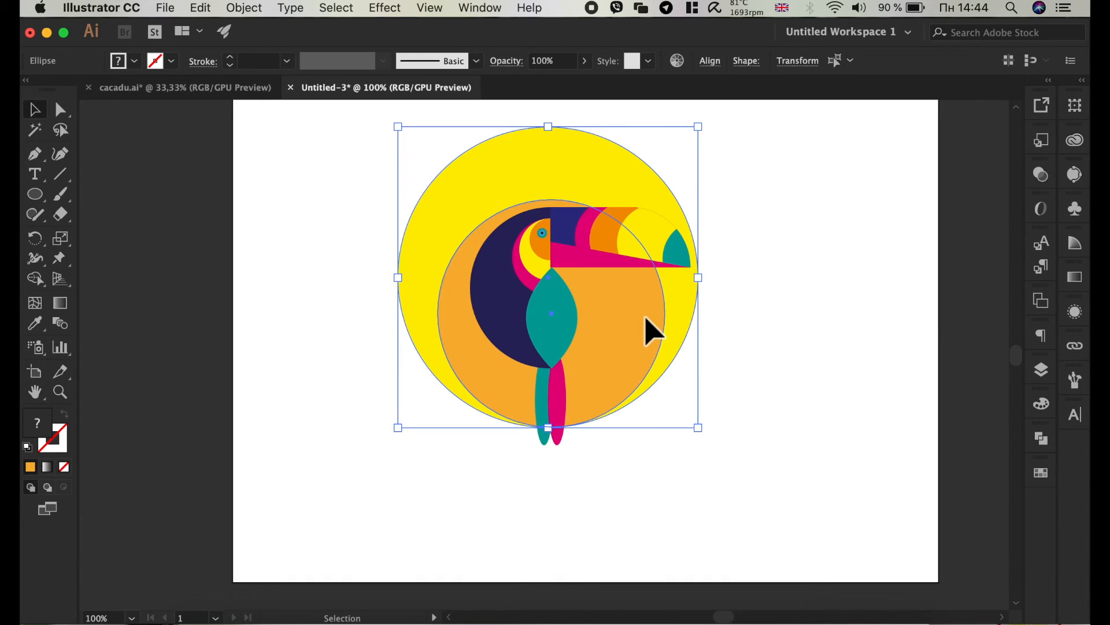
pyautogui.moveTo(709, 137); pyautogui.dragTo(697, 166)
pyautogui.moveTo(586, 177); pyautogui.dragTo(588, 206)
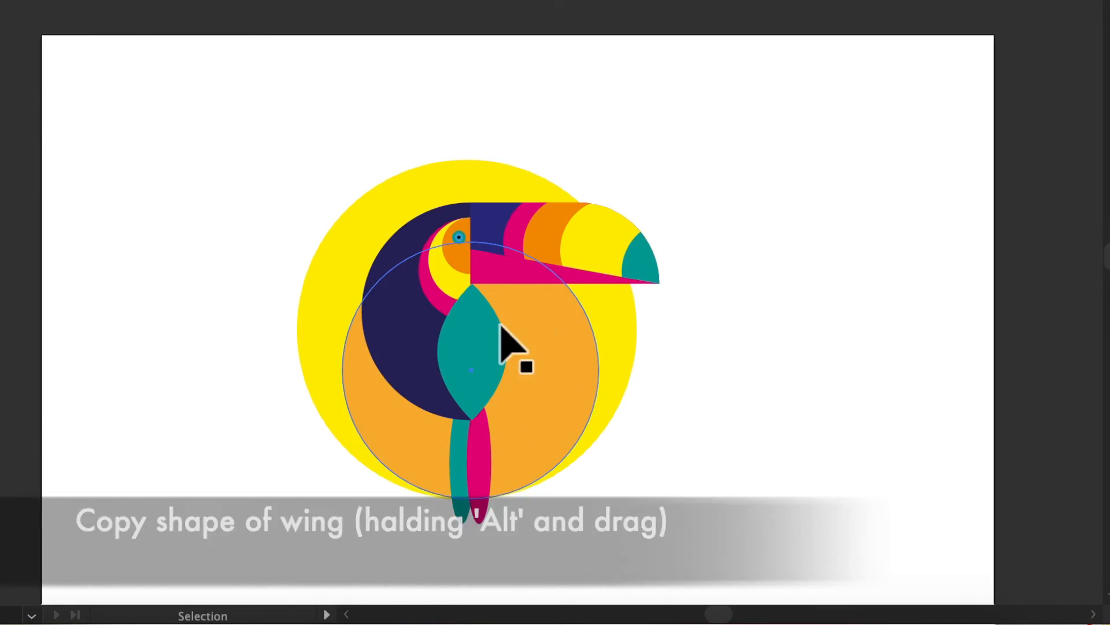
# Step: Copy the teal wing to the right of the toucan as an upright leaf and fan three rotated copies down its right side
pyautogui.click(553, 315)
pyautogui.moveTo(554, 320); pyautogui.dragTo(886, 269)
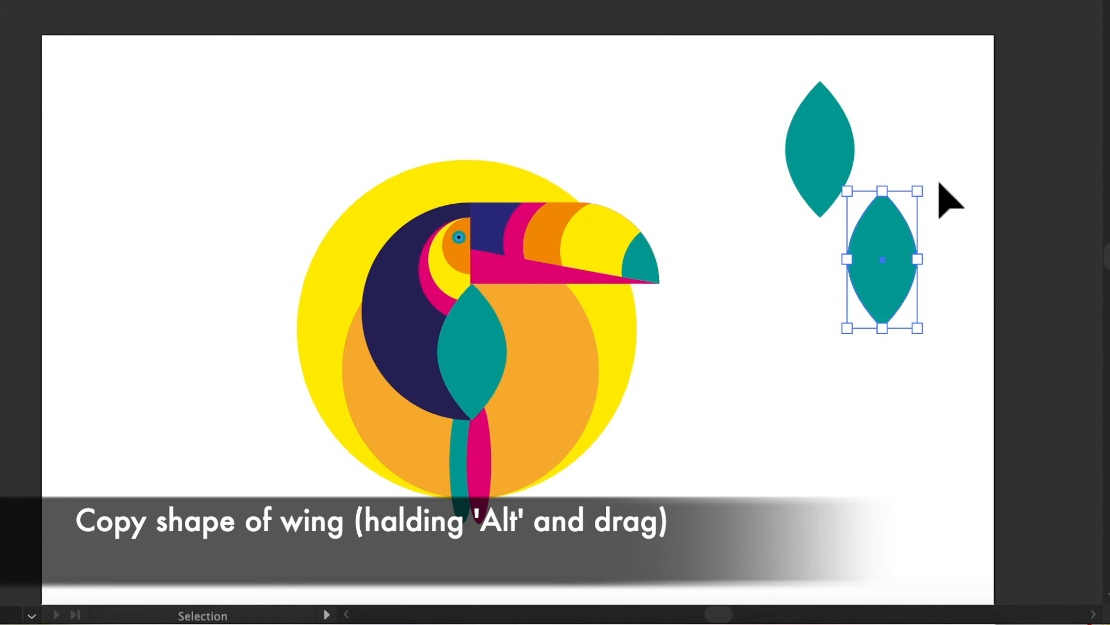
pyautogui.moveTo(940, 190); pyautogui.dragTo(902, 304)
pyautogui.moveTo(949, 265); pyautogui.dragTo(951, 321)
pyautogui.moveTo(852, 318); pyautogui.dragTo(902, 369)
pyautogui.moveTo(983, 329); pyautogui.dragTo(990, 390)
pyautogui.moveTo(922, 384); pyautogui.dragTo(891, 381)
# Step: Reflect a copy of the three right-hand leaves across the vertical axis and place it on the left side of the upright leaf
pyautogui.moveTo(963, 466); pyautogui.dragTo(899, 218)
pyautogui.rightClick(907, 210)
pyautogui.moveTo(919, 496)
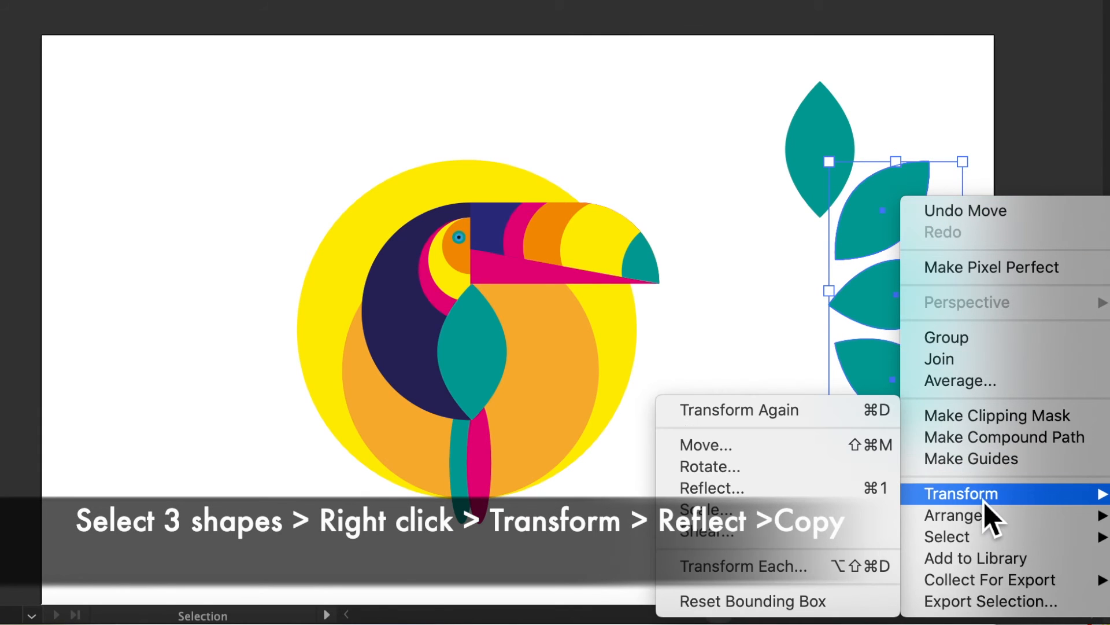
pyautogui.click(881, 487)
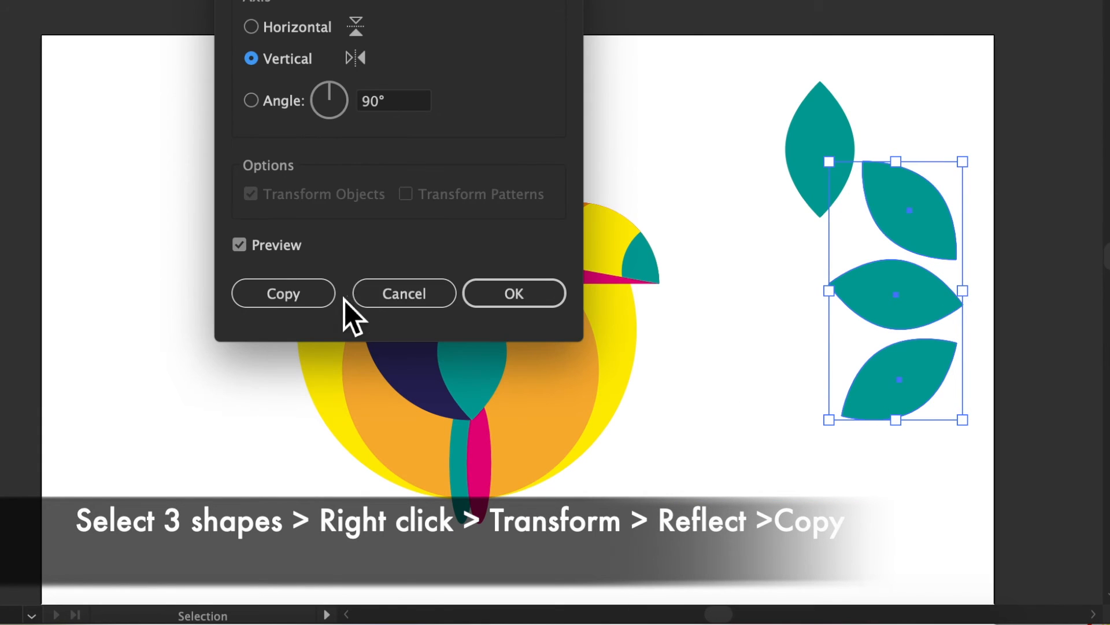
pyautogui.click(332, 294)
pyautogui.moveTo(896, 294); pyautogui.dragTo(749, 292)
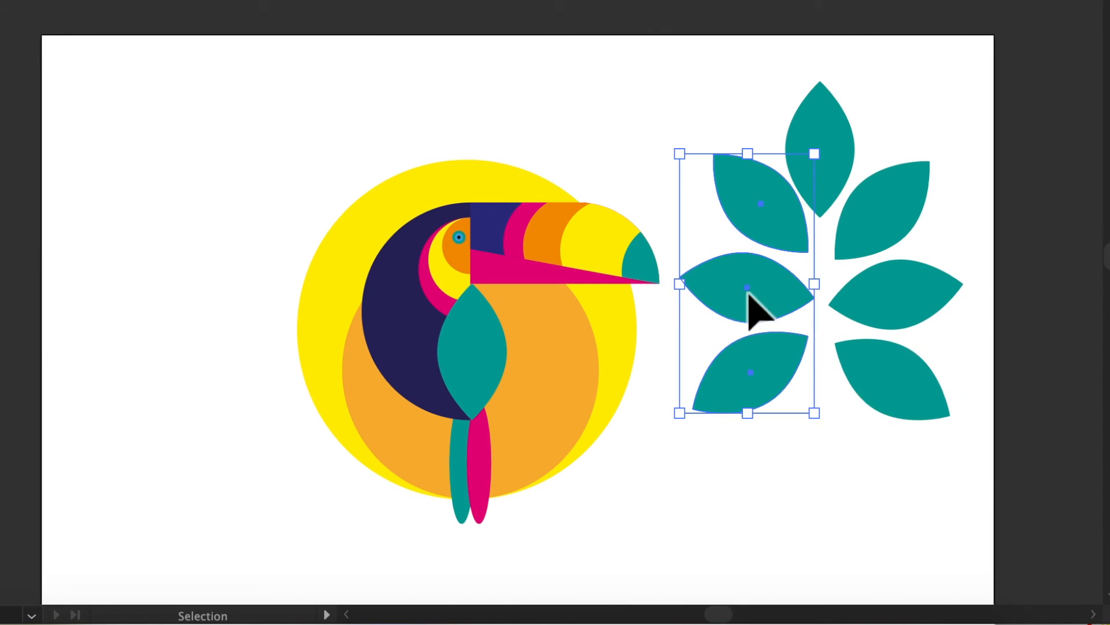
# Step: Group all seven teal leaves and scale the group down proportionally
pyautogui.moveTo(945, 460); pyautogui.dragTo(741, 97)
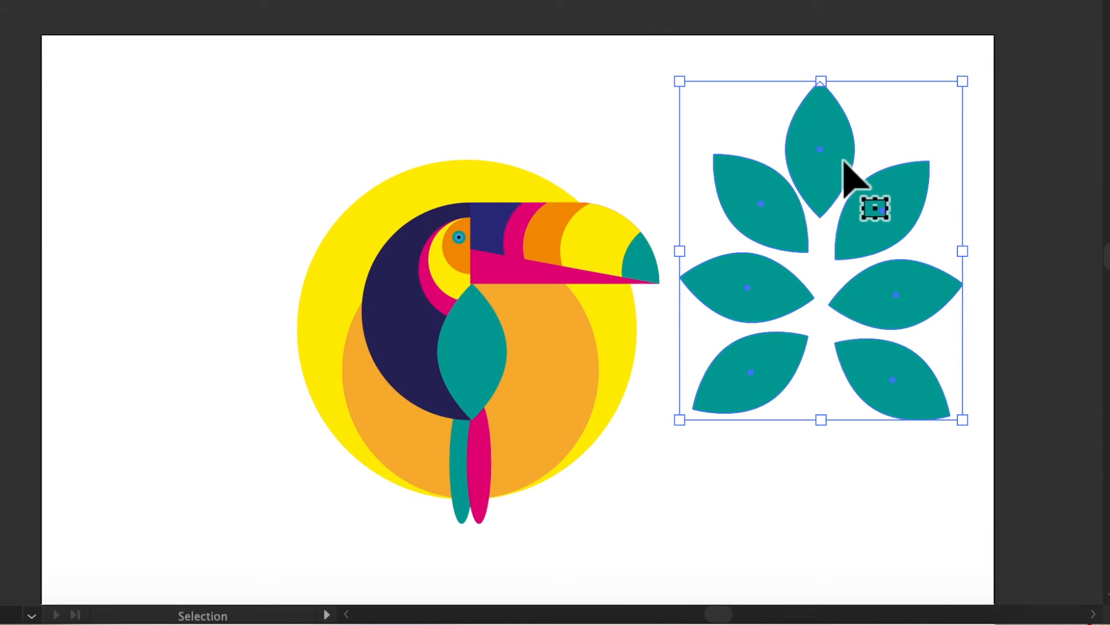
pyautogui.rightClick(845, 162)
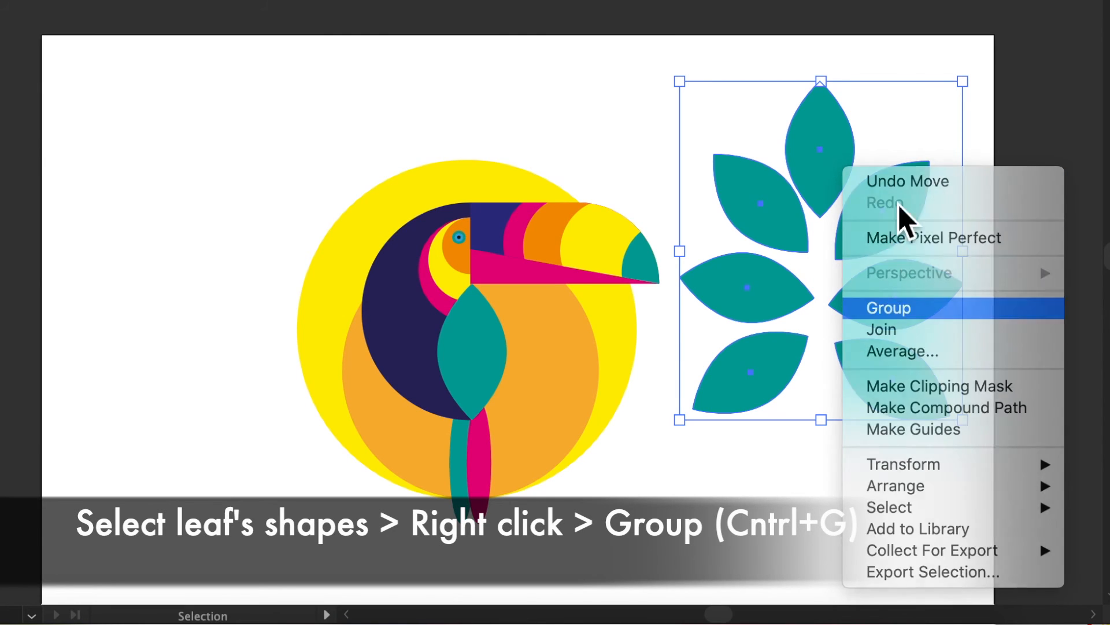
pyautogui.click(889, 308)
pyautogui.moveTo(963, 81); pyautogui.dragTo(896, 162)
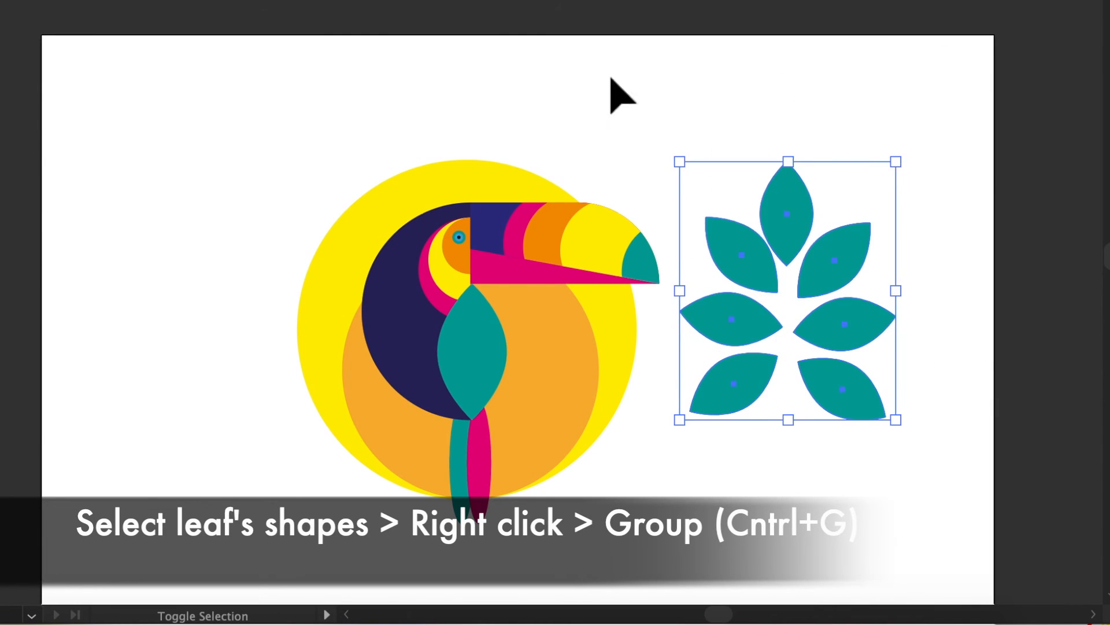
# Step: Fill the leaf group with dark blue, move it to the upper left of the toucan and rotate it counterclockwise
pyautogui.click(134, 61)
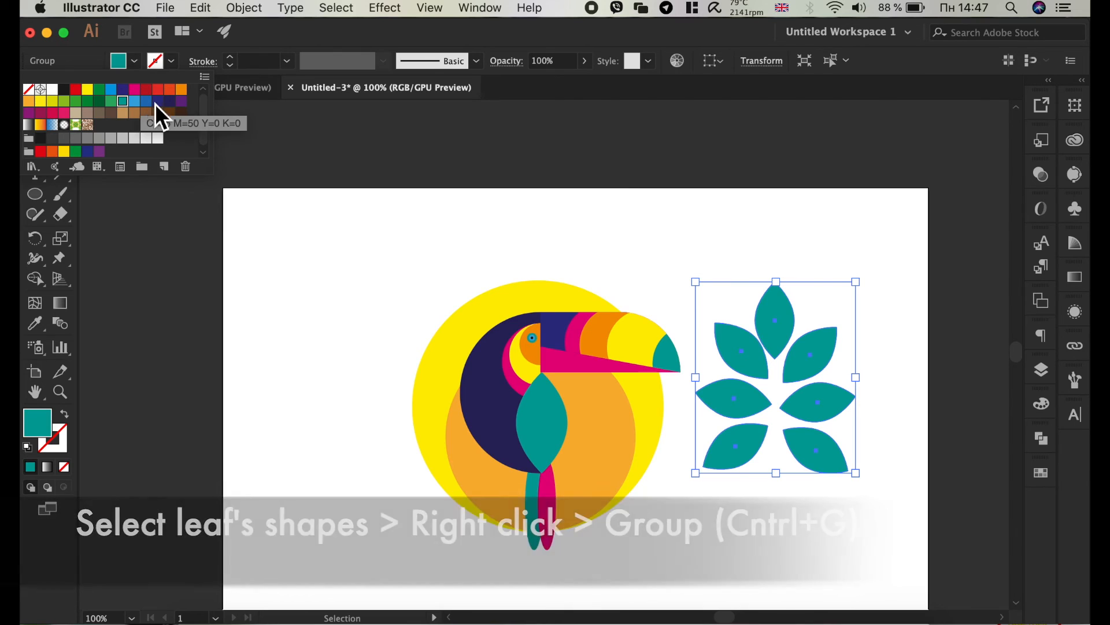
pyautogui.click(158, 102)
pyautogui.moveTo(786, 321); pyautogui.dragTo(368, 208)
pyautogui.moveTo(461, 176); pyautogui.dragTo(426, 221)
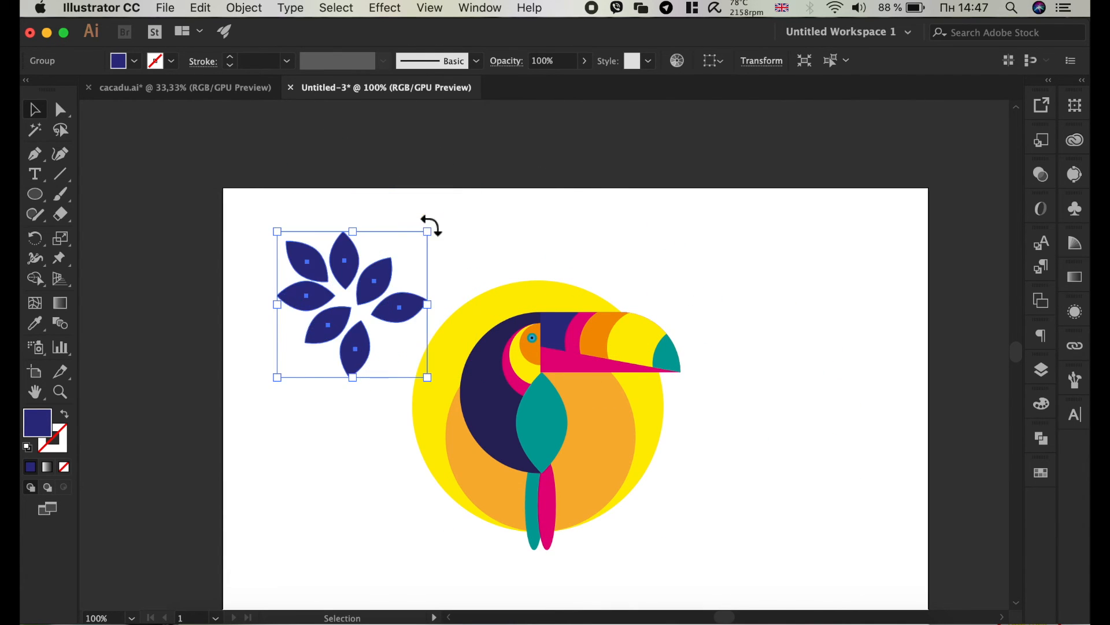
# Step: Add two copies of the dark blue leaf group along the toucan's left side, one lower and one overlapping the circles, each rotated differently
pyautogui.scroll(-1, 401, 219)
pyautogui.moveTo(380, 258); pyautogui.dragTo(348, 364)
pyautogui.moveTo(411, 351); pyautogui.dragTo(389, 292)
pyautogui.moveTo(366, 361); pyautogui.dragTo(332, 284)
pyautogui.moveTo(342, 355); pyautogui.dragTo(431, 338)
pyautogui.moveTo(417, 201); pyautogui.dragTo(450, 282)
pyautogui.moveTo(477, 248); pyautogui.dragTo(486, 288)
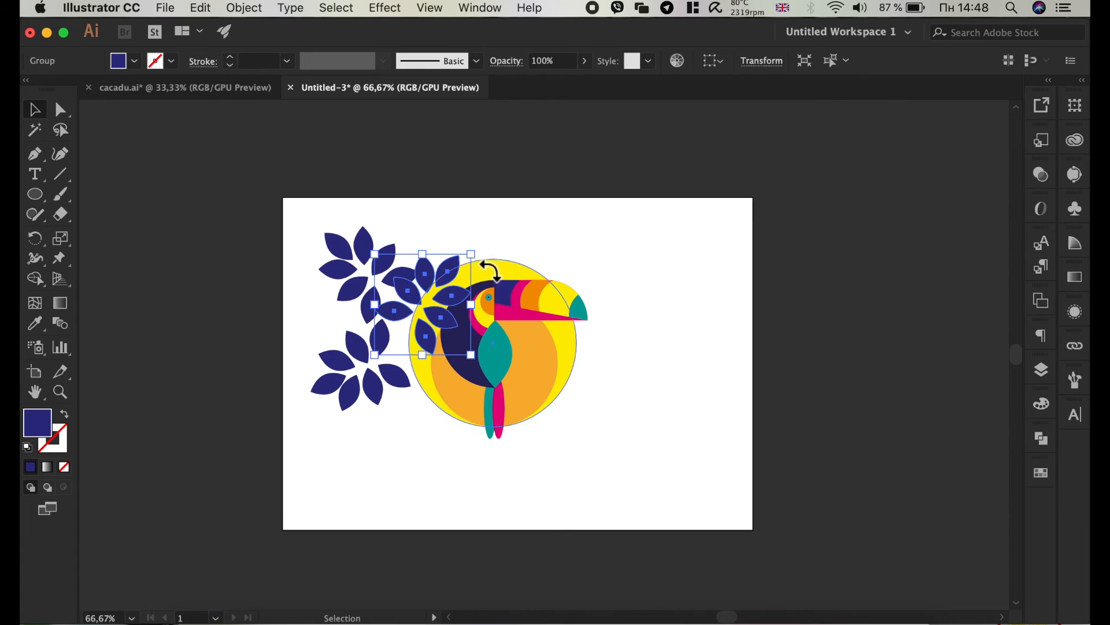
pyautogui.click(351, 380)
pyautogui.moveTo(350, 390); pyautogui.dragTo(342, 310)
# Step: Select all three dark blue leaf groups and send them to the back
pyautogui.click(348, 243)
pyautogui.keyDown('shift'); pyautogui.click(431, 268); pyautogui.keyUp('shift')
pyautogui.keyDown('shift'); pyautogui.click(364, 375); pyautogui.keyUp('shift')
pyautogui.rightClick(360, 267)
pyautogui.moveTo(427, 432)
pyautogui.click(570, 483)
# Step: Shift the three leaf groups right, and place a rotated copy of them at the lower right of the toucan
pyautogui.moveTo(383, 264); pyautogui.dragTo(412, 269)
pyautogui.moveTo(342, 256); pyautogui.dragTo(594, 394)
pyautogui.moveTo(722, 340); pyautogui.dragTo(580, 489)
pyautogui.moveTo(623, 413); pyautogui.dragTo(580, 412)
pyautogui.moveTo(671, 498); pyautogui.dragTo(722, 547)
pyautogui.click(746, 570)
# Step: Draw a background rectangle covering the whole artboard and fill it with very dark navy
pyautogui.moveTo(43, 195); pyautogui.dragTo(82, 194)
pyautogui.moveTo(283, 198); pyautogui.dragTo(755, 530)
pyautogui.click(139, 62)
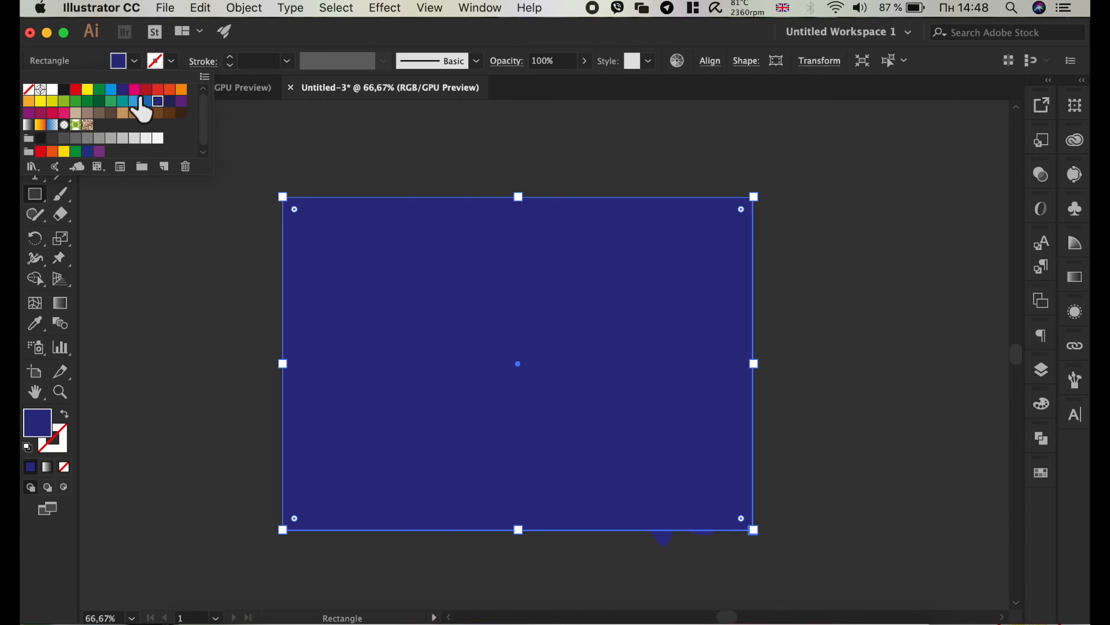
pyautogui.click(181, 102)
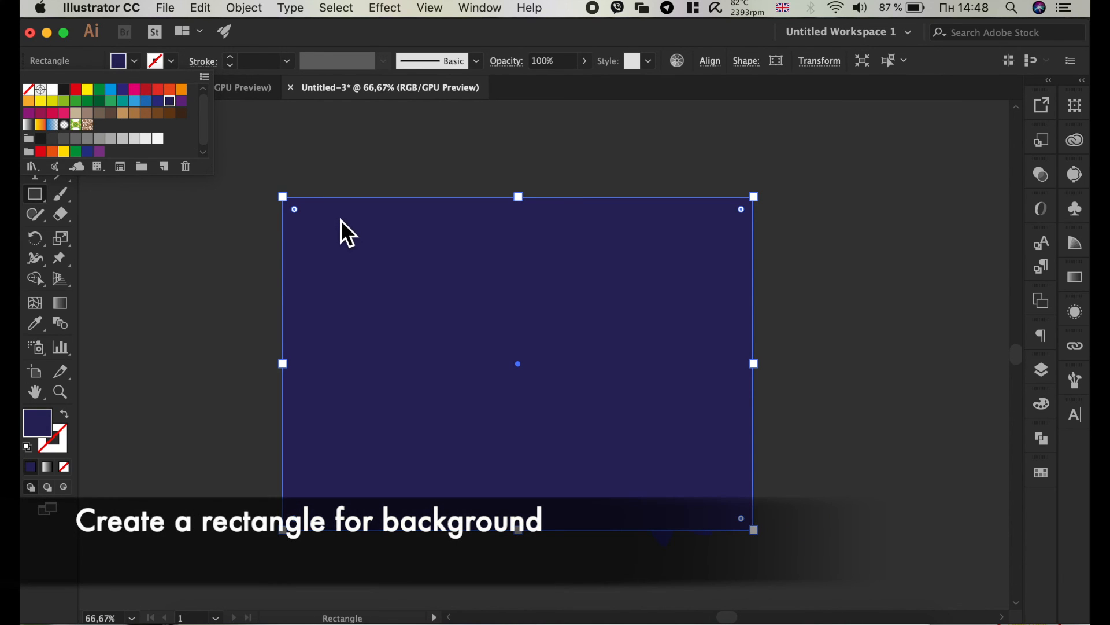
# Step: Send the navy background rectangle to the back, behind the toucan, circles and leaves, and deselect it
pyautogui.click(340, 221)
pyautogui.rightClick(322, 251)
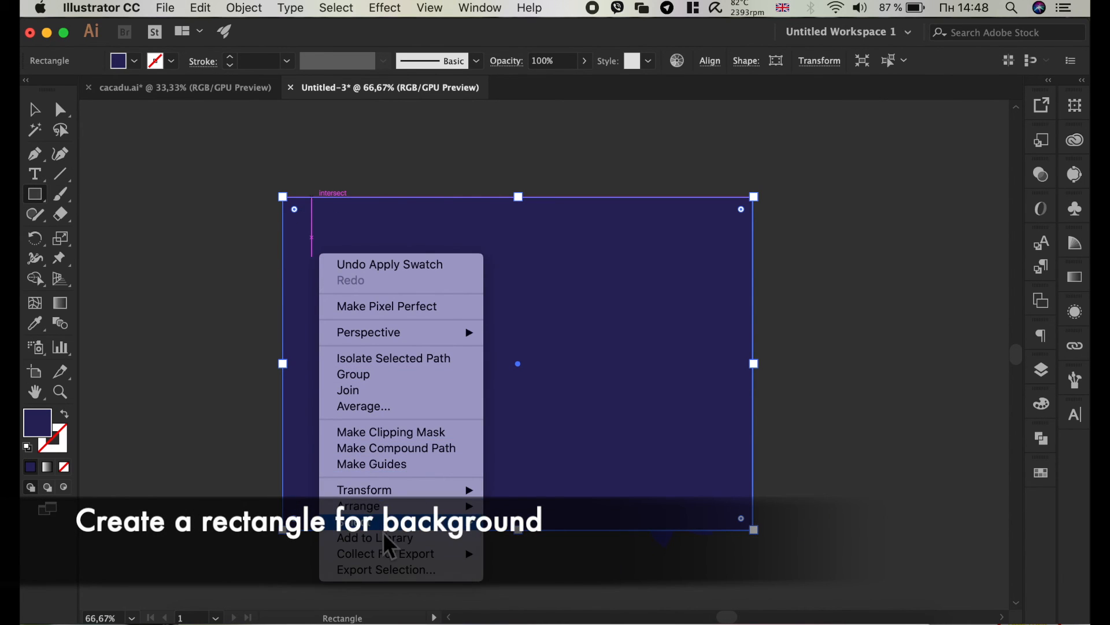
pyautogui.moveTo(399, 506)
pyautogui.click(539, 554)
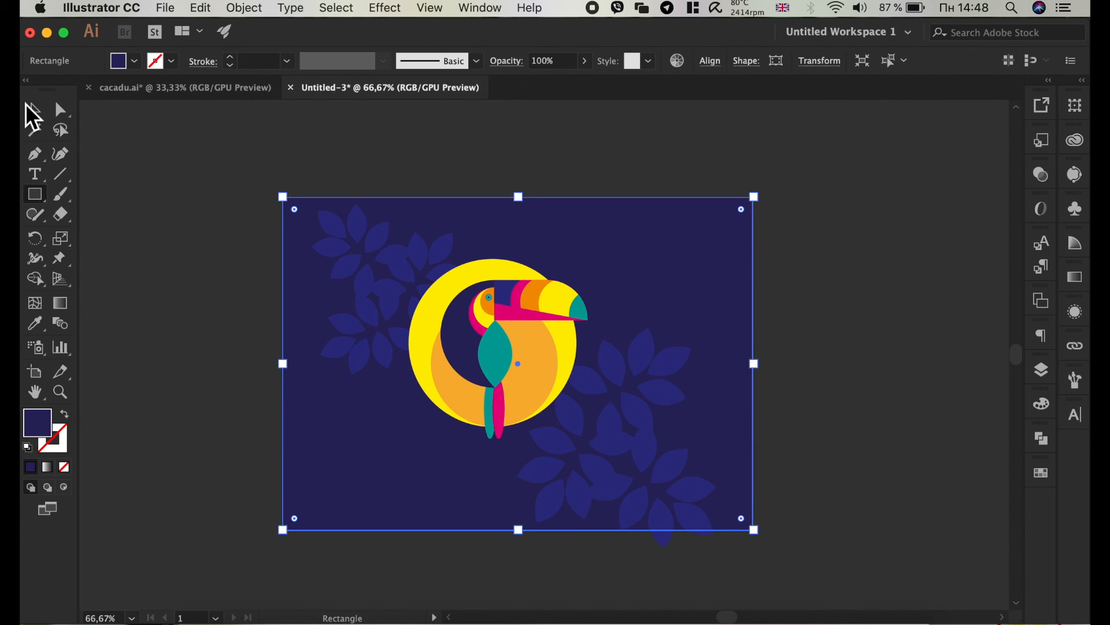
pyautogui.click(33, 111)
pyautogui.click(162, 167)
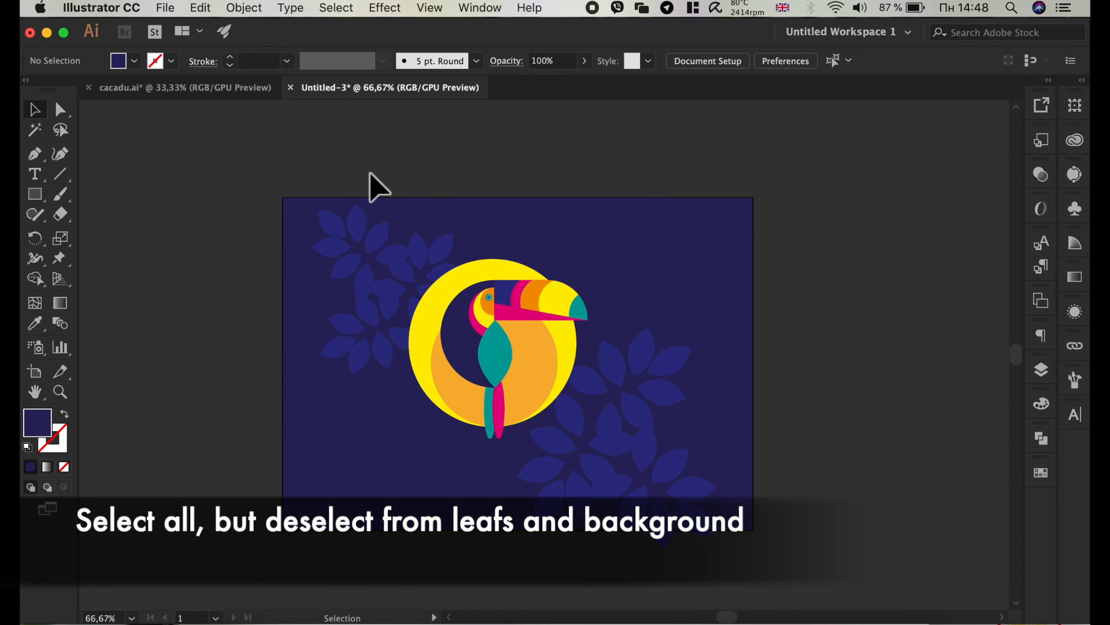
# Step: Select the toucan and its circles without the leaves and background, enlarge them proportionally around their centre, and nudge them slightly into place
pyautogui.press('super+a')
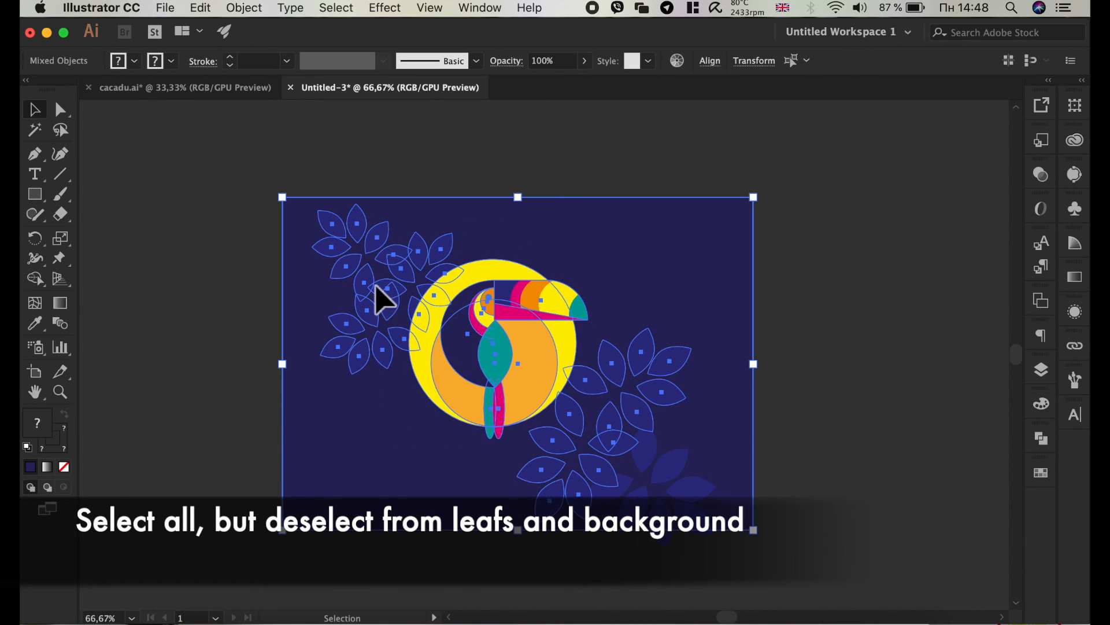
pyautogui.keyDown('shift'); pyautogui.click(632, 255); pyautogui.keyUp('shift')
pyautogui.keyDown('shift'); pyautogui.click(633, 400); pyautogui.keyUp('shift')
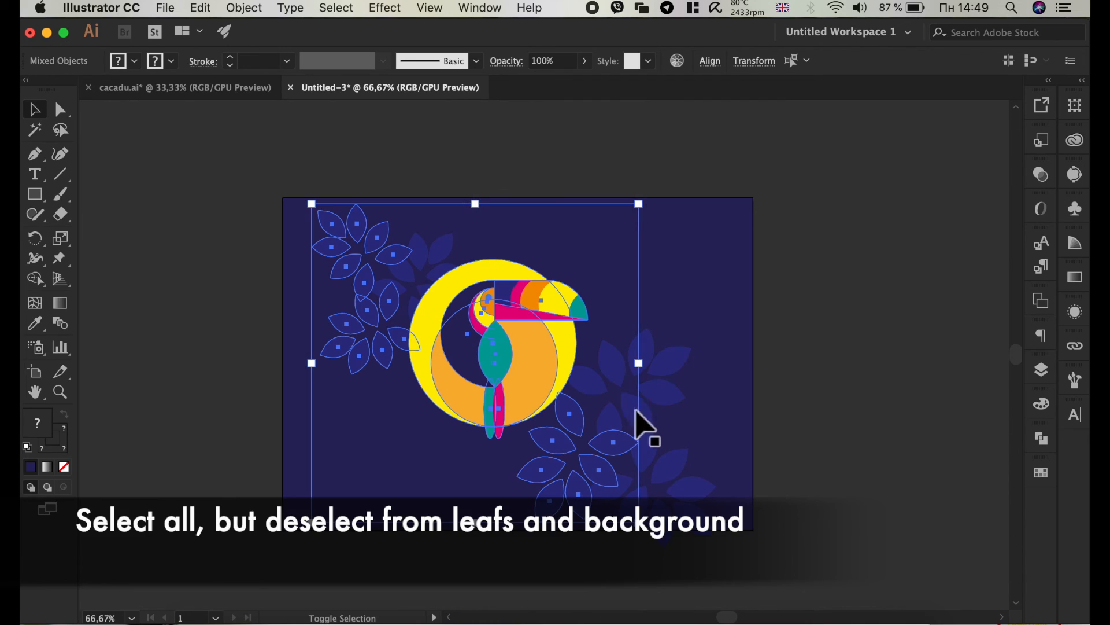
pyautogui.keyDown('shift'); pyautogui.click(608, 471); pyautogui.keyUp('shift')
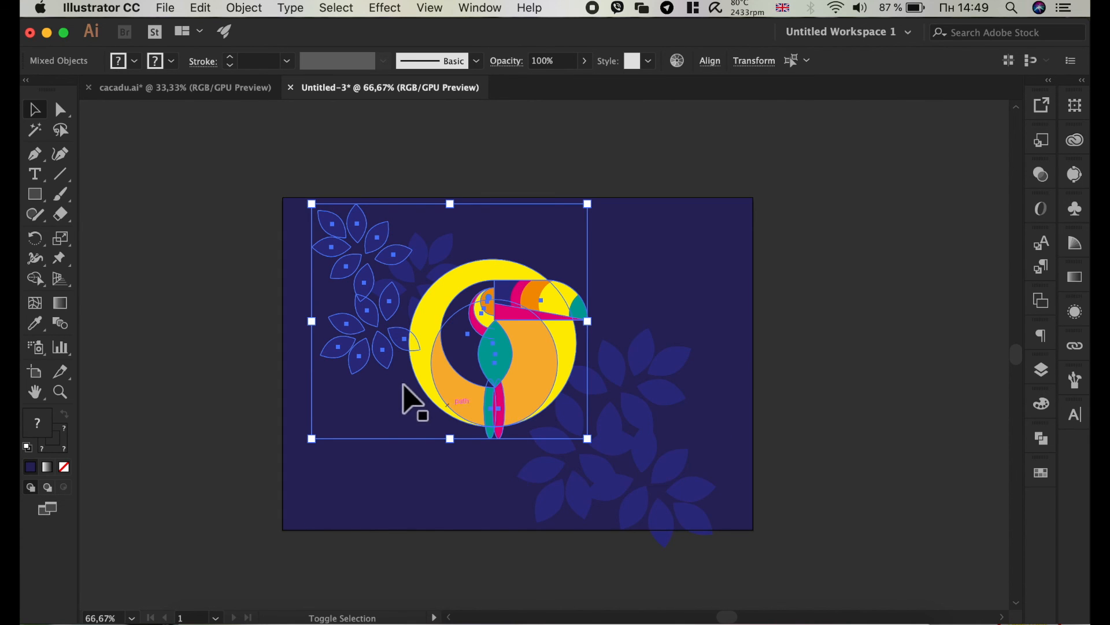
pyautogui.keyDown('shift'); pyautogui.click(369, 278); pyautogui.keyUp('shift')
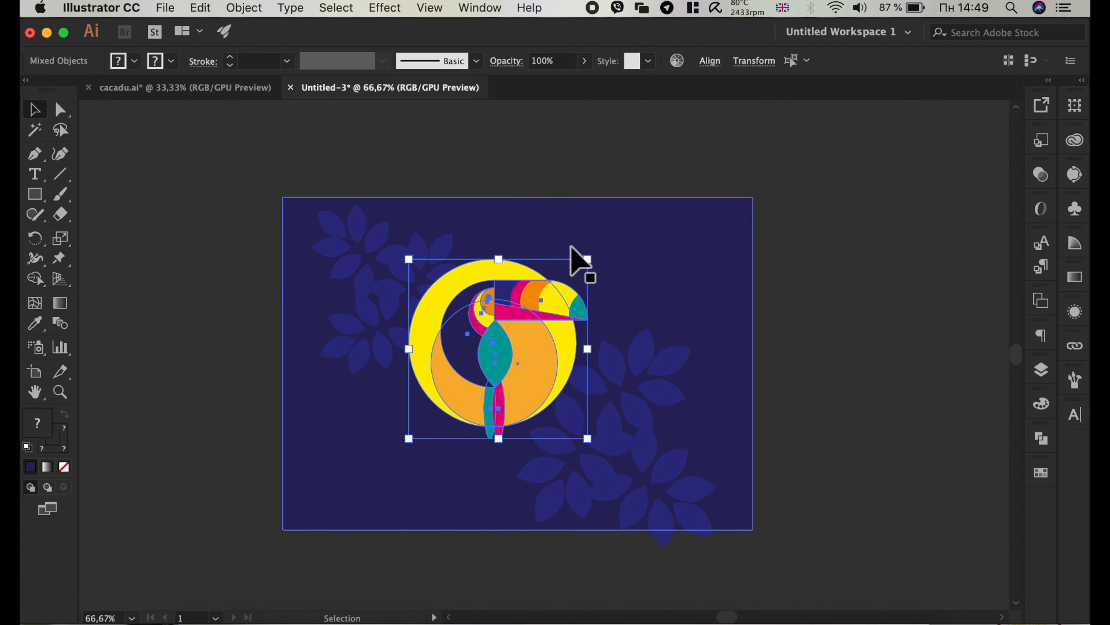
pyautogui.moveTo(595, 265); pyautogui.dragTo(621, 232)
pyautogui.moveTo(574, 284); pyautogui.dragTo(581, 290)
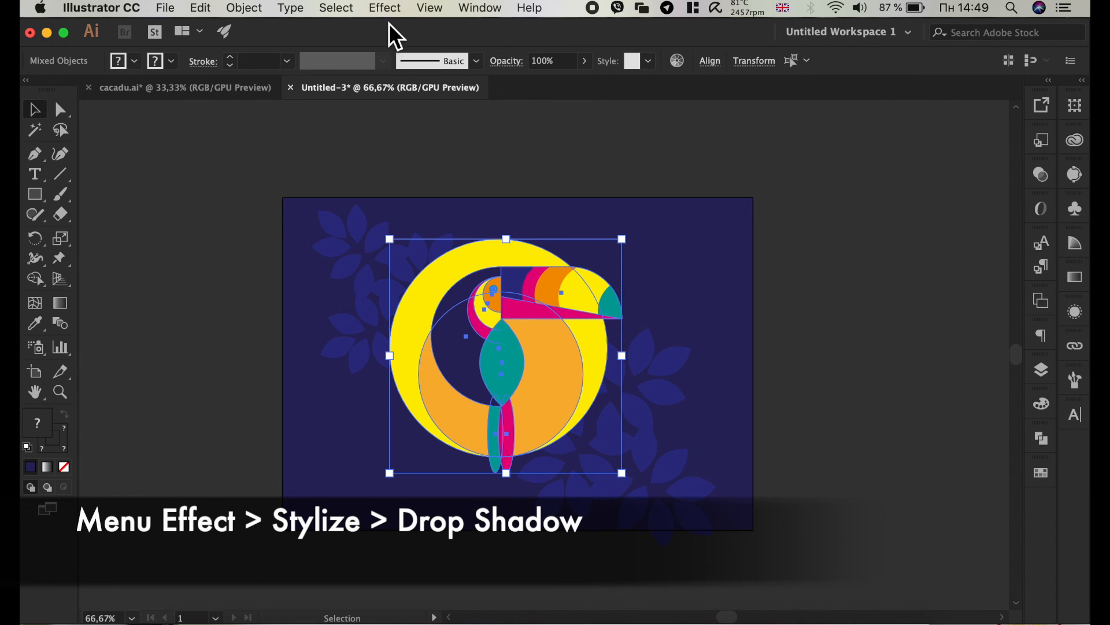
# Step: Apply a Drop Shadow to the toucan and circles with Normal mode, 100% opacity, 2,47 mm X and Y offsets and 1,76 mm blur, then deselect
pyautogui.click(384, 8)
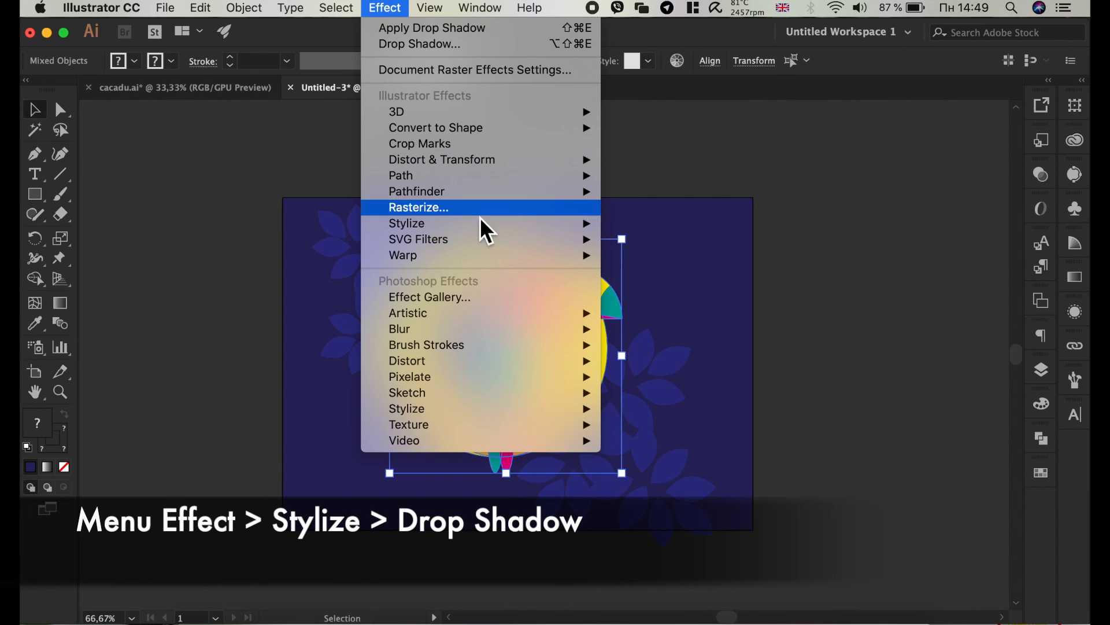
pyautogui.moveTo(484, 224)
pyautogui.click(631, 225)
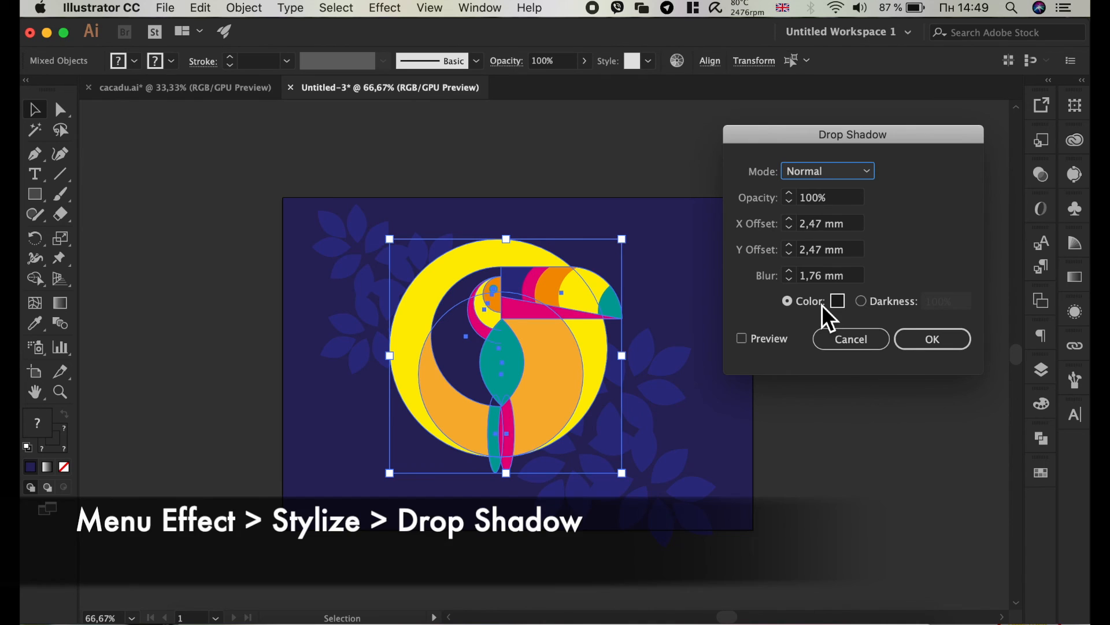
pyautogui.click(942, 344)
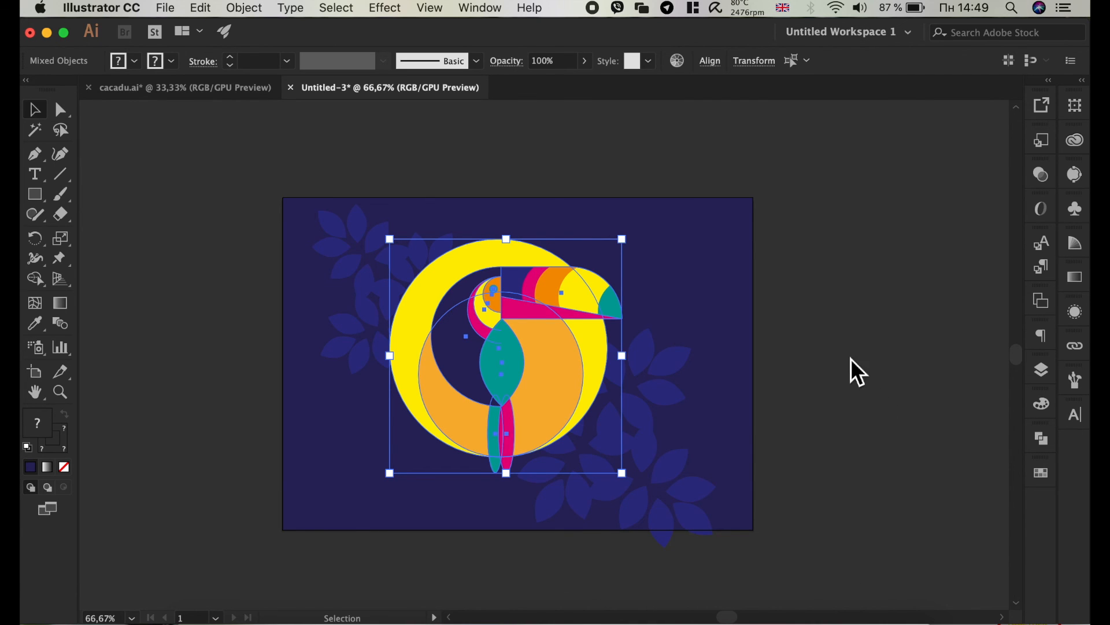
pyautogui.click(841, 336)
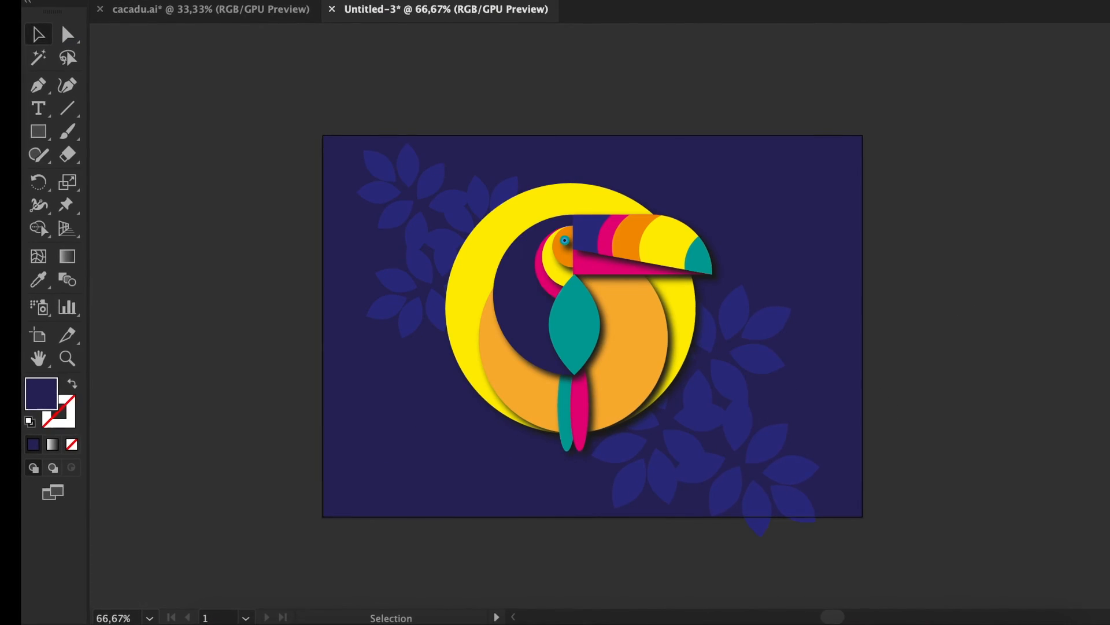